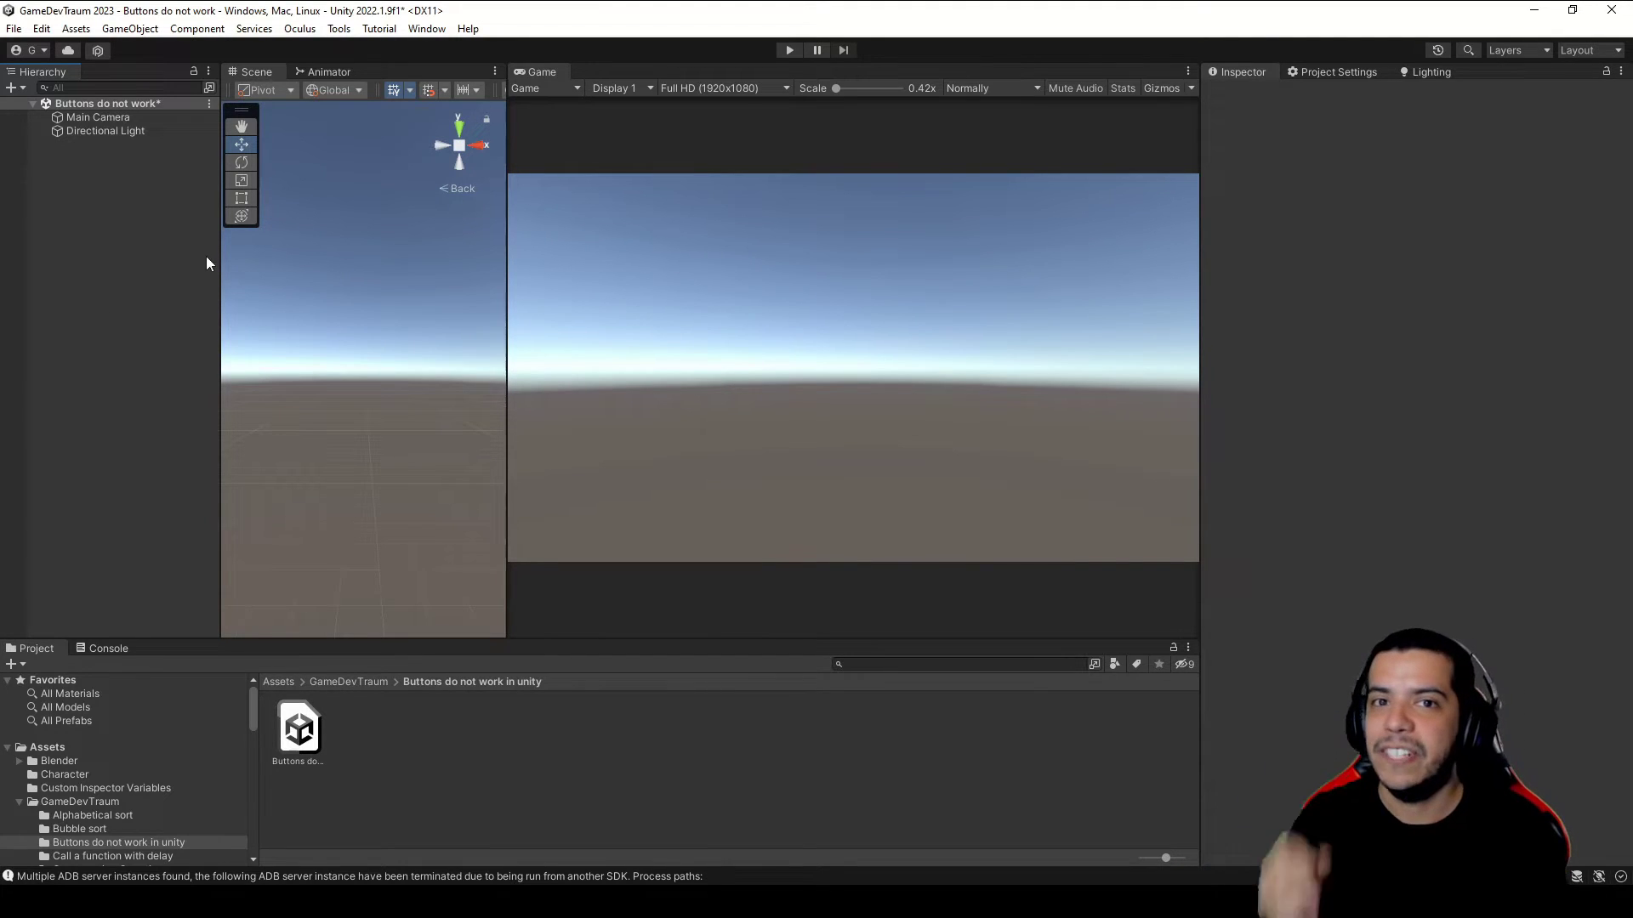
Step: Add a Button - TextMeshPro from the Hierarchy's UI menu, keeping its default name
{"action": "right_click", "coordinate": [56, 231]}
{"action": "mouse_move", "coordinate": [145, 539]}
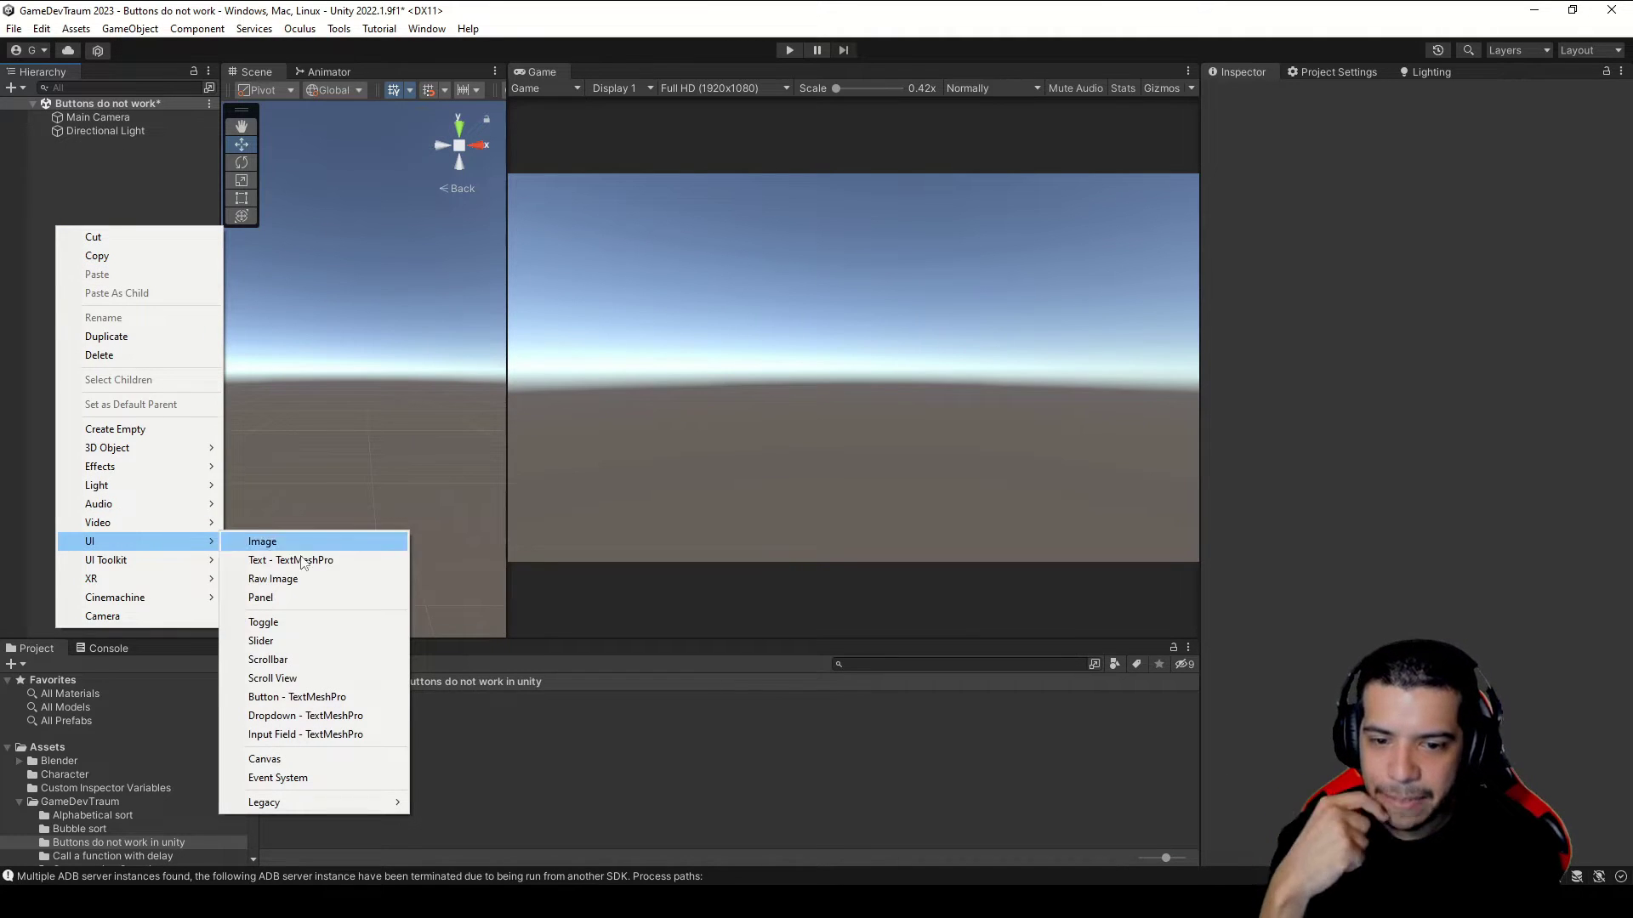
{"action": "left_click", "coordinate": [320, 699]}
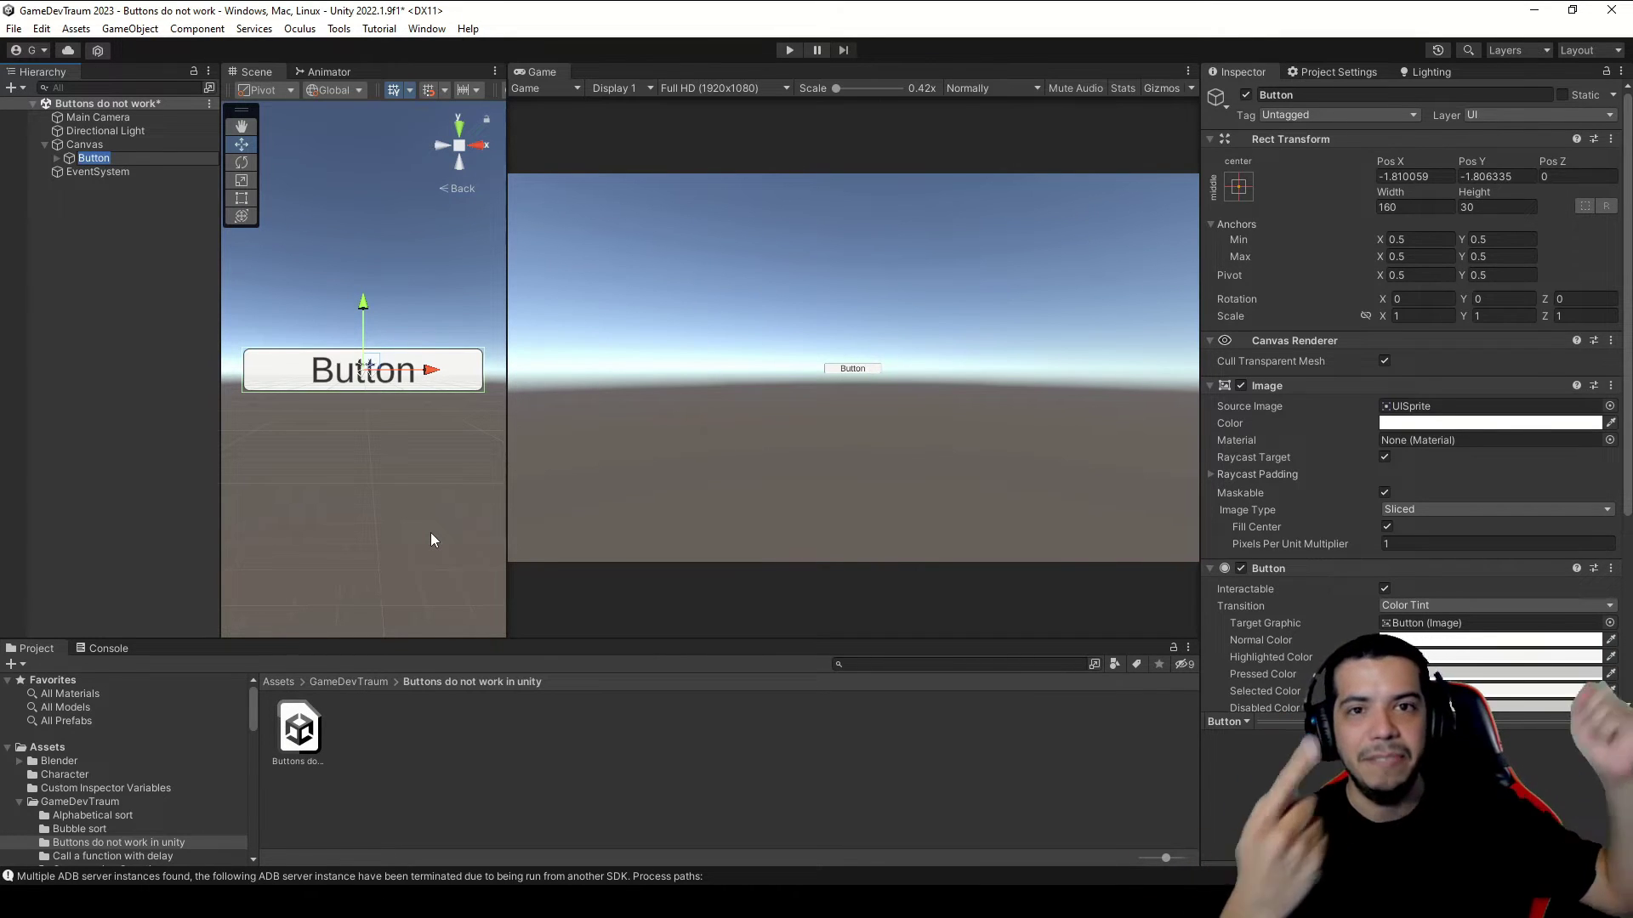
{"action": "key", "text": "Return"}
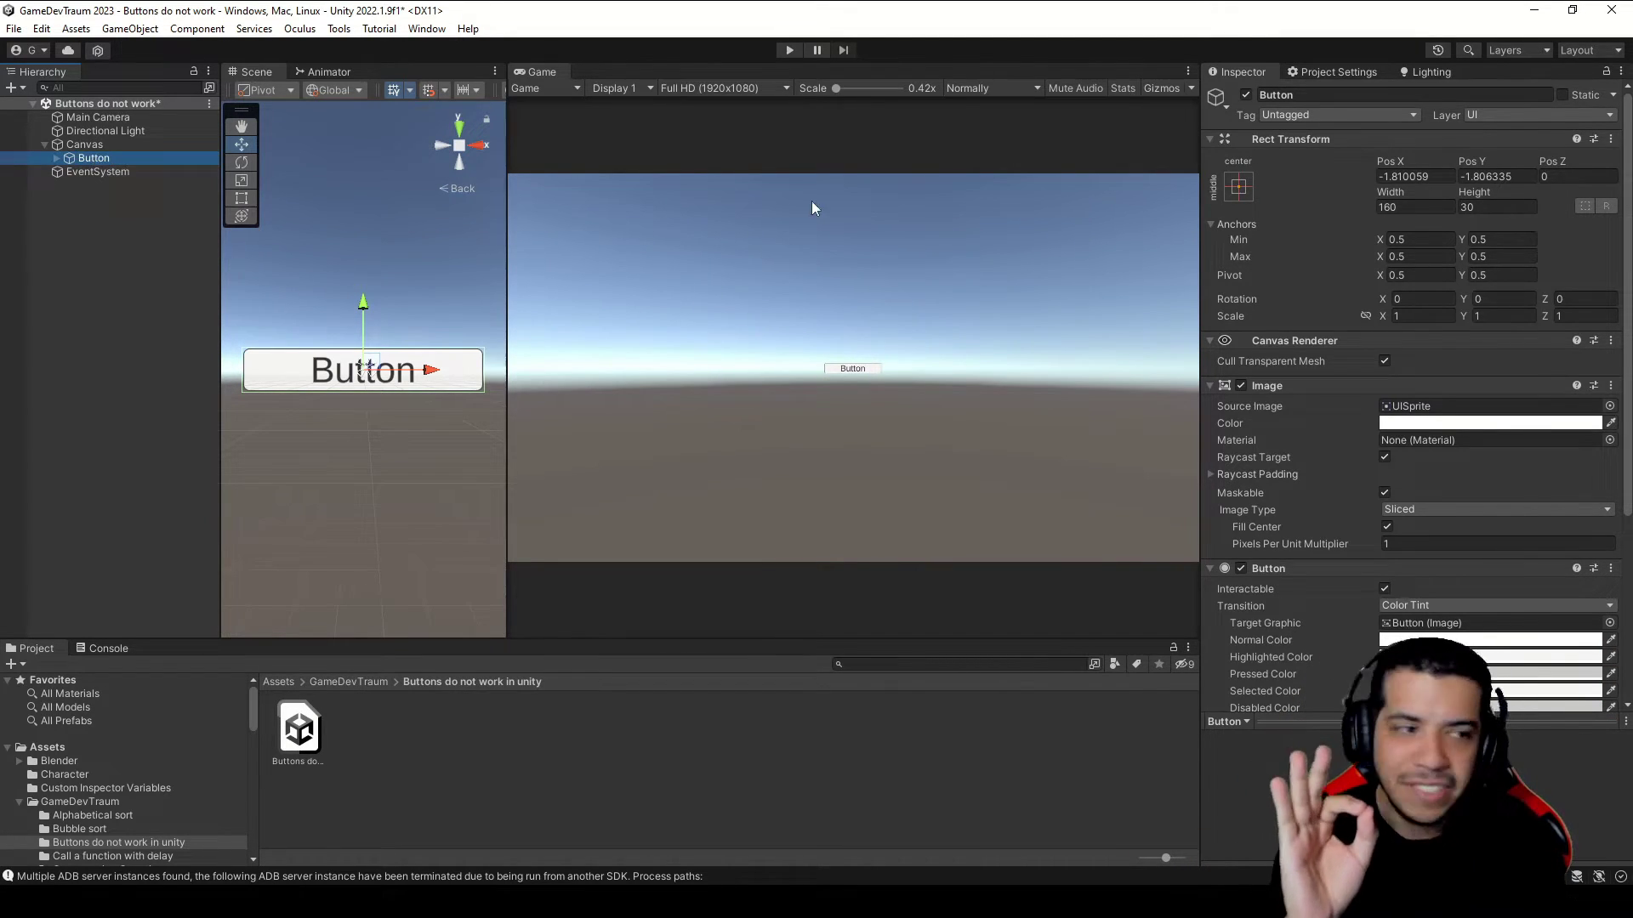
{"action": "scroll", "coordinate": [1370, 304], "scroll_direction": "down", "scroll_amount": 6}
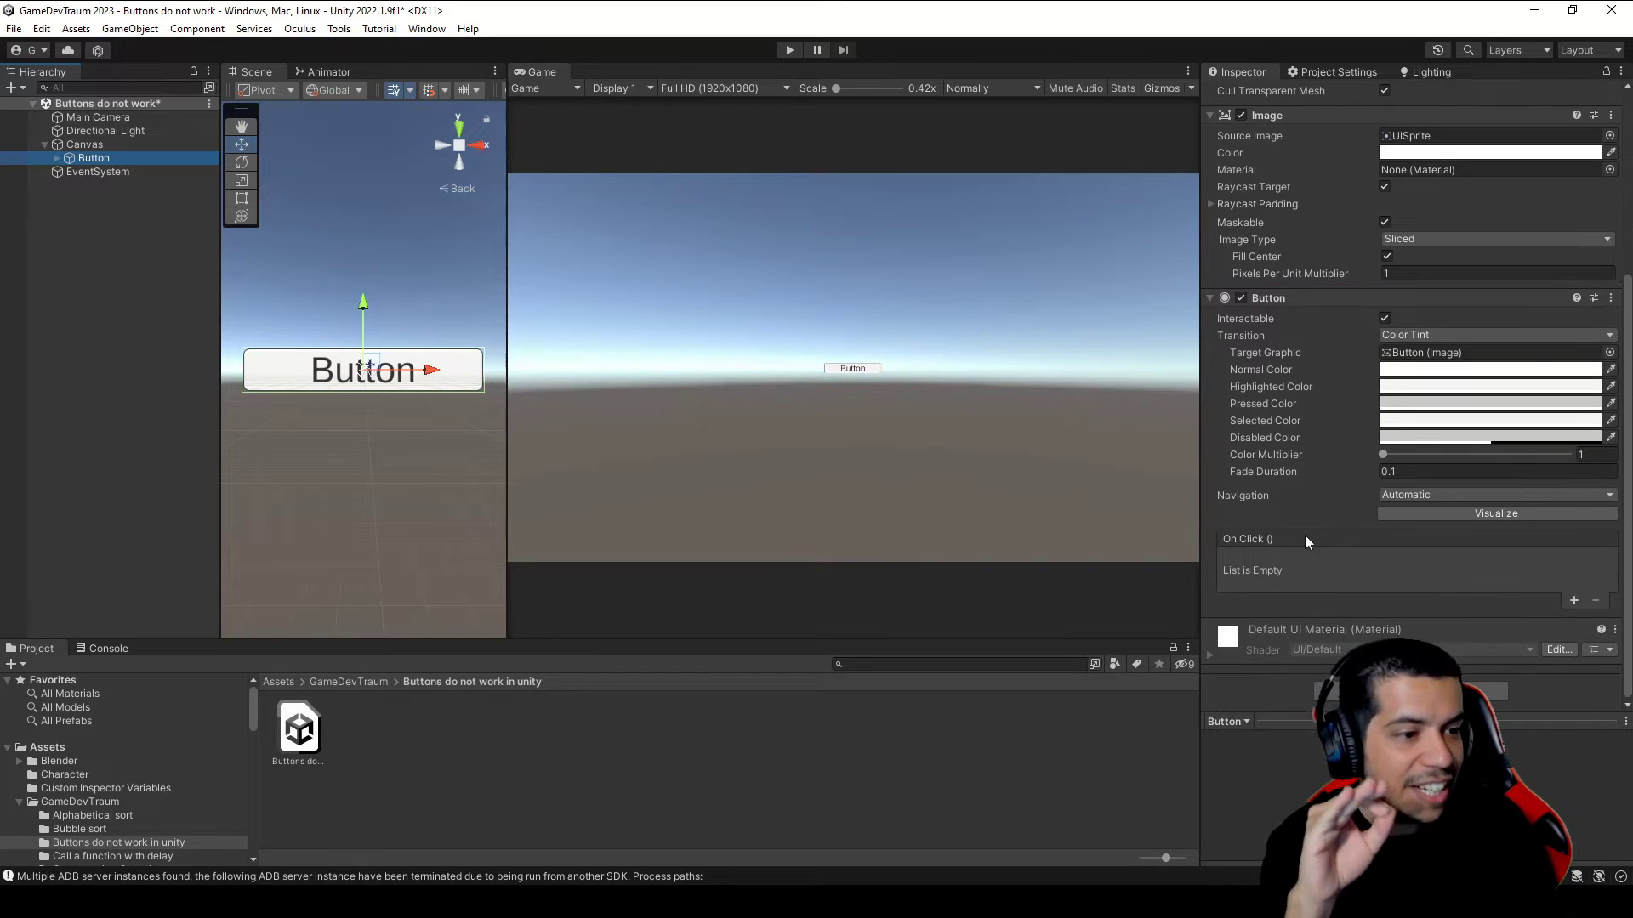
Step: Add an On Click event on the button that calls GameObject.SetActive on the Directional Light
{"action": "left_click", "coordinate": [1574, 601]}
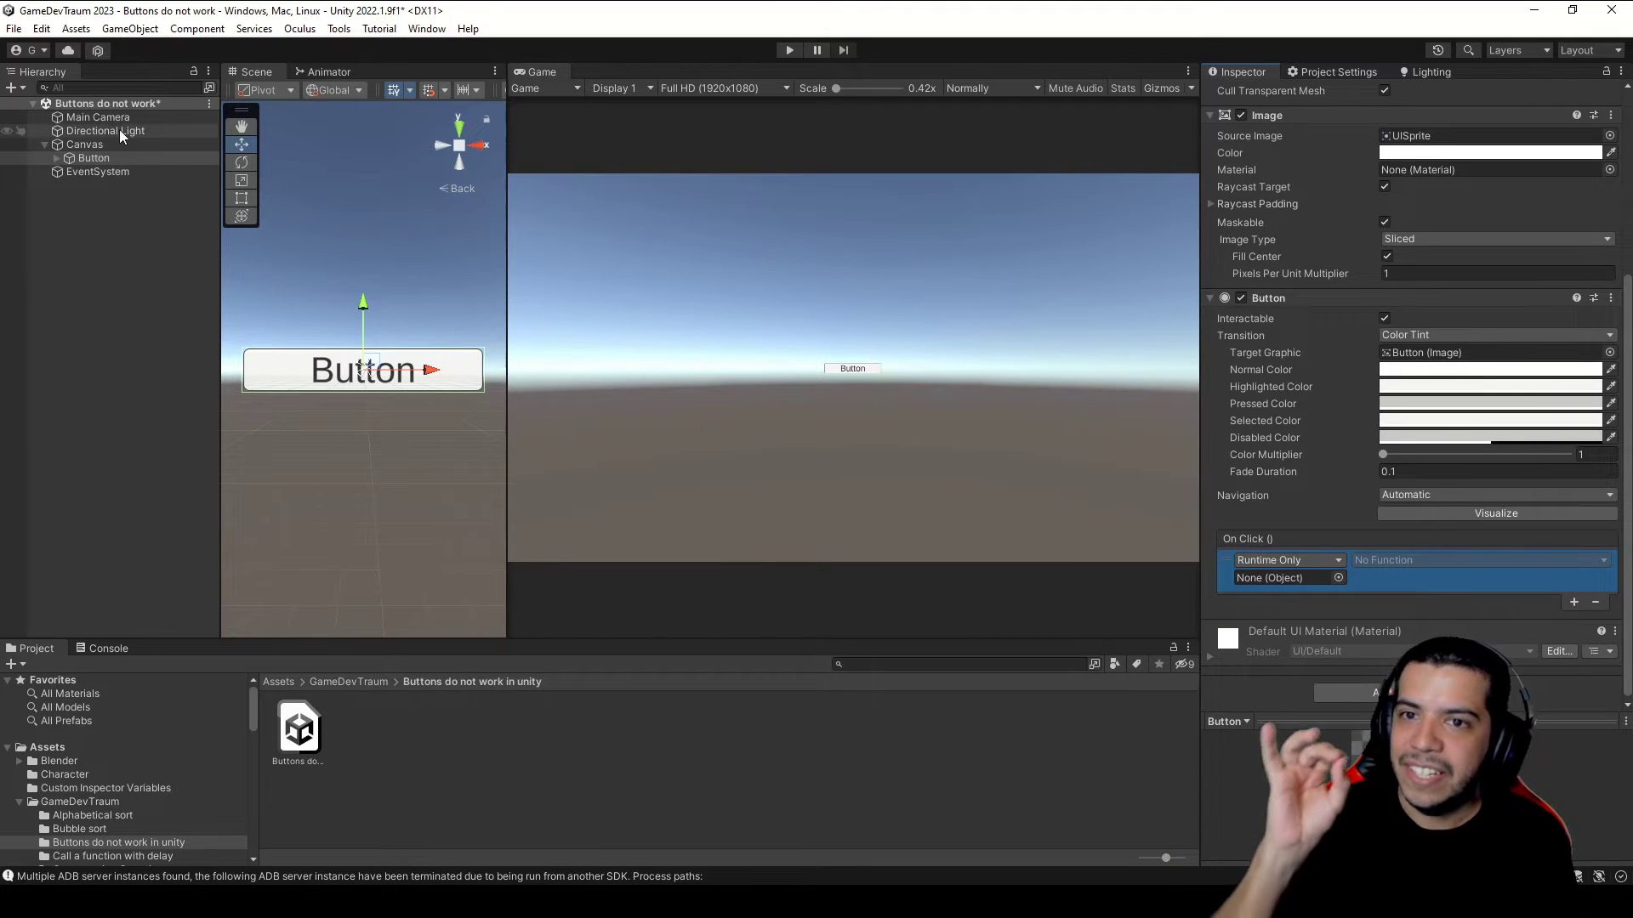
{"action": "left_click_drag", "start_coordinate": [100, 129], "coordinate": [1284, 581]}
{"action": "left_click", "coordinate": [1420, 559]}
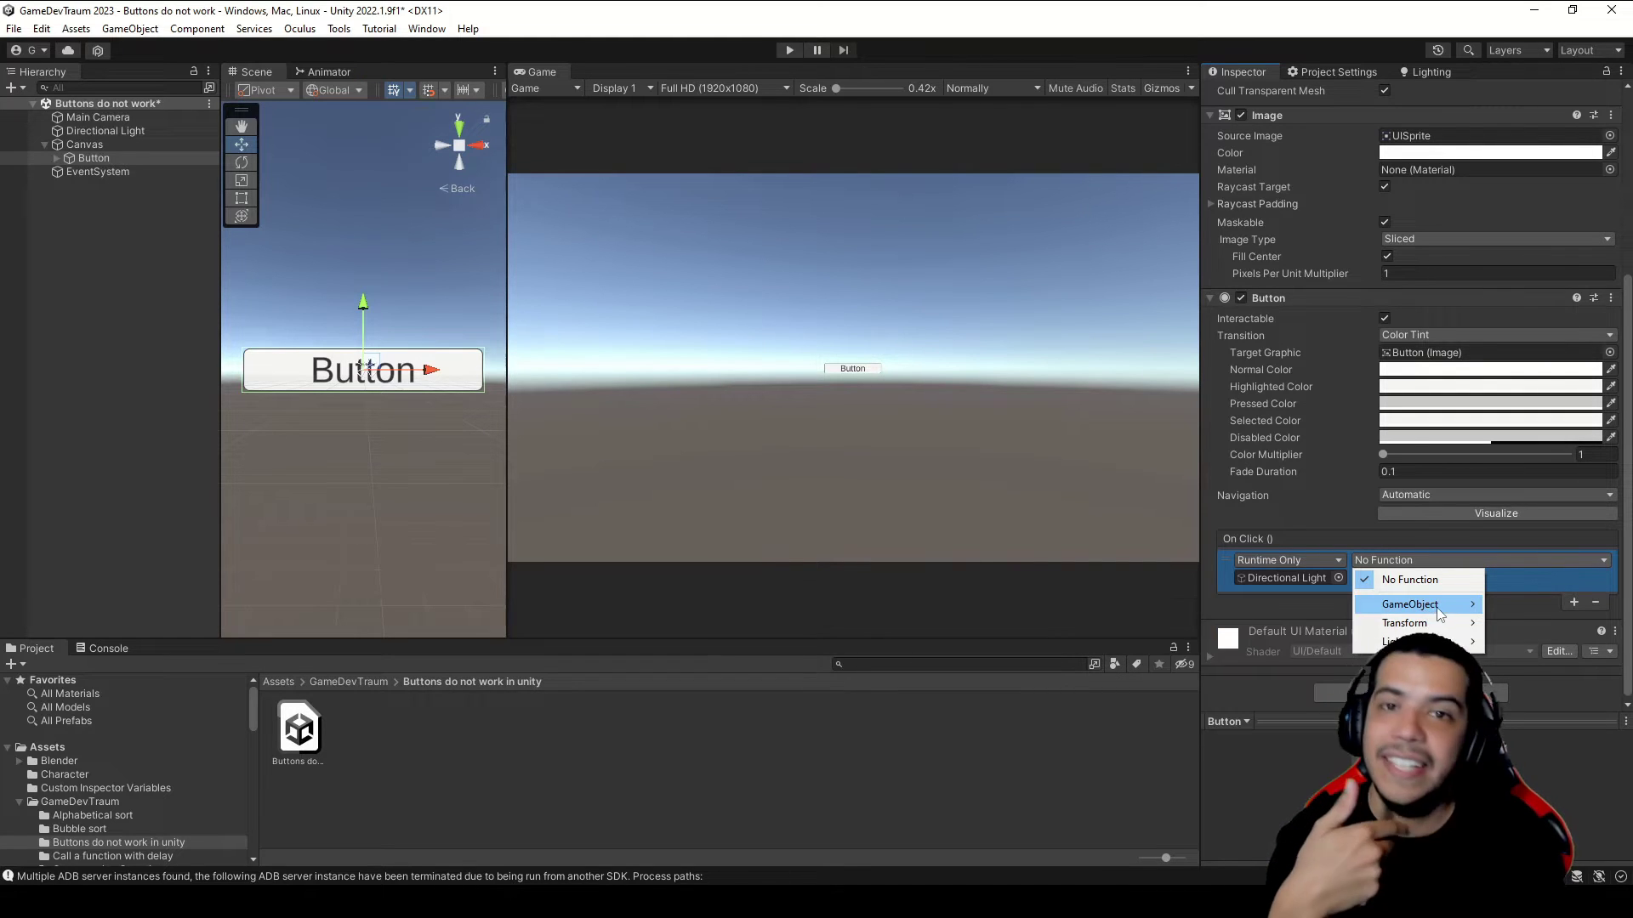
{"action": "mouse_move", "coordinate": [1440, 606]}
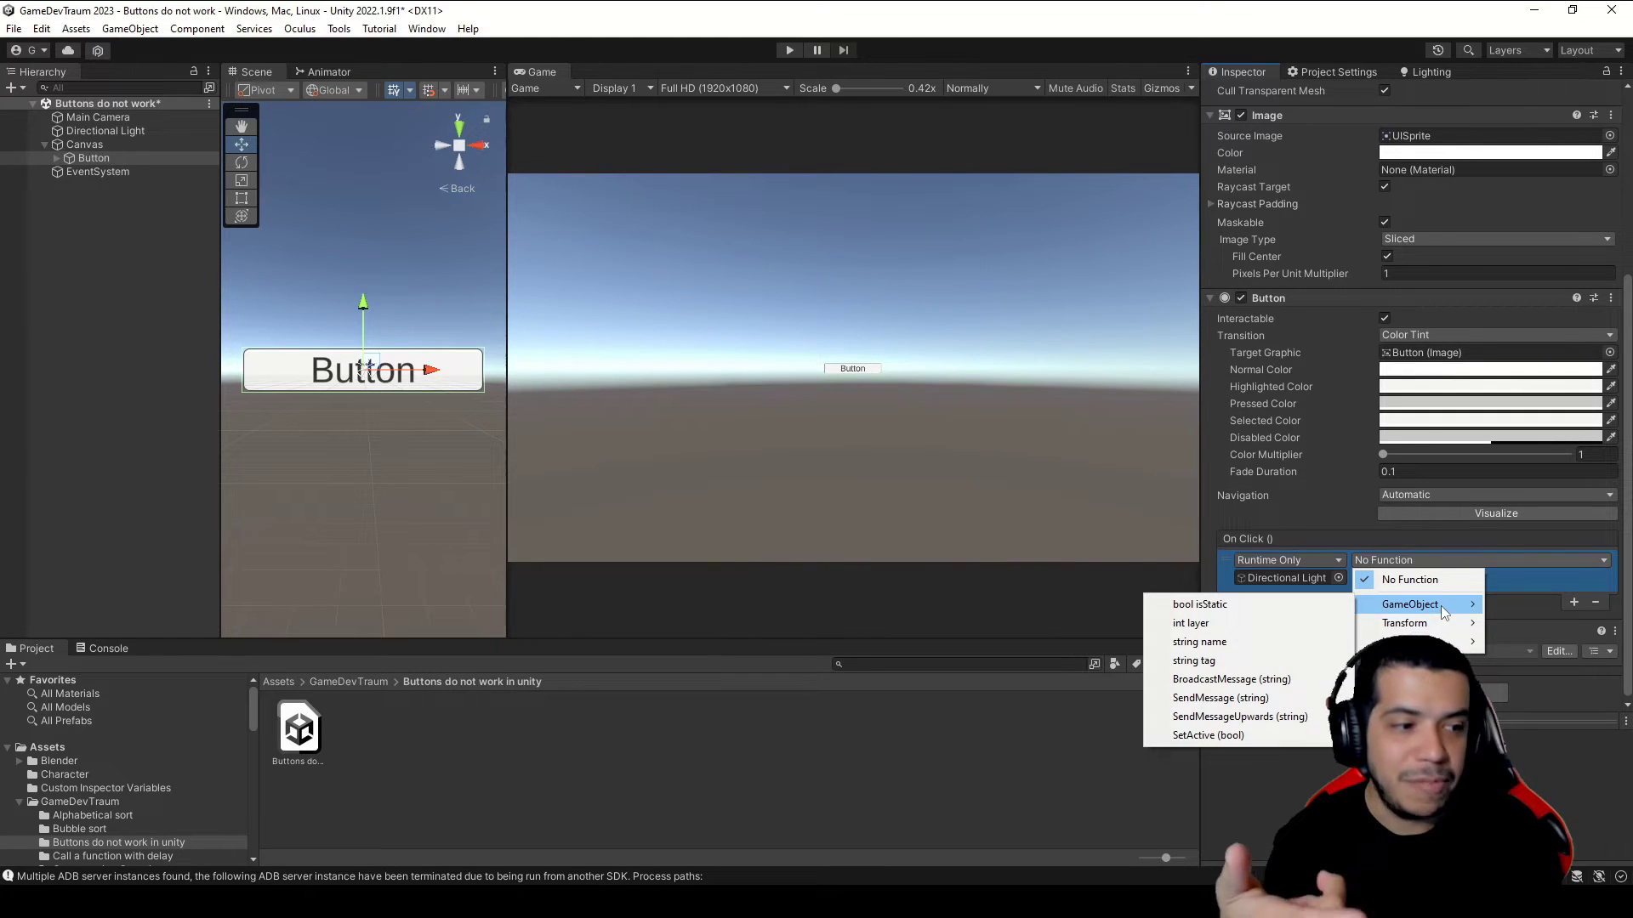
{"action": "left_click", "coordinate": [1232, 737]}
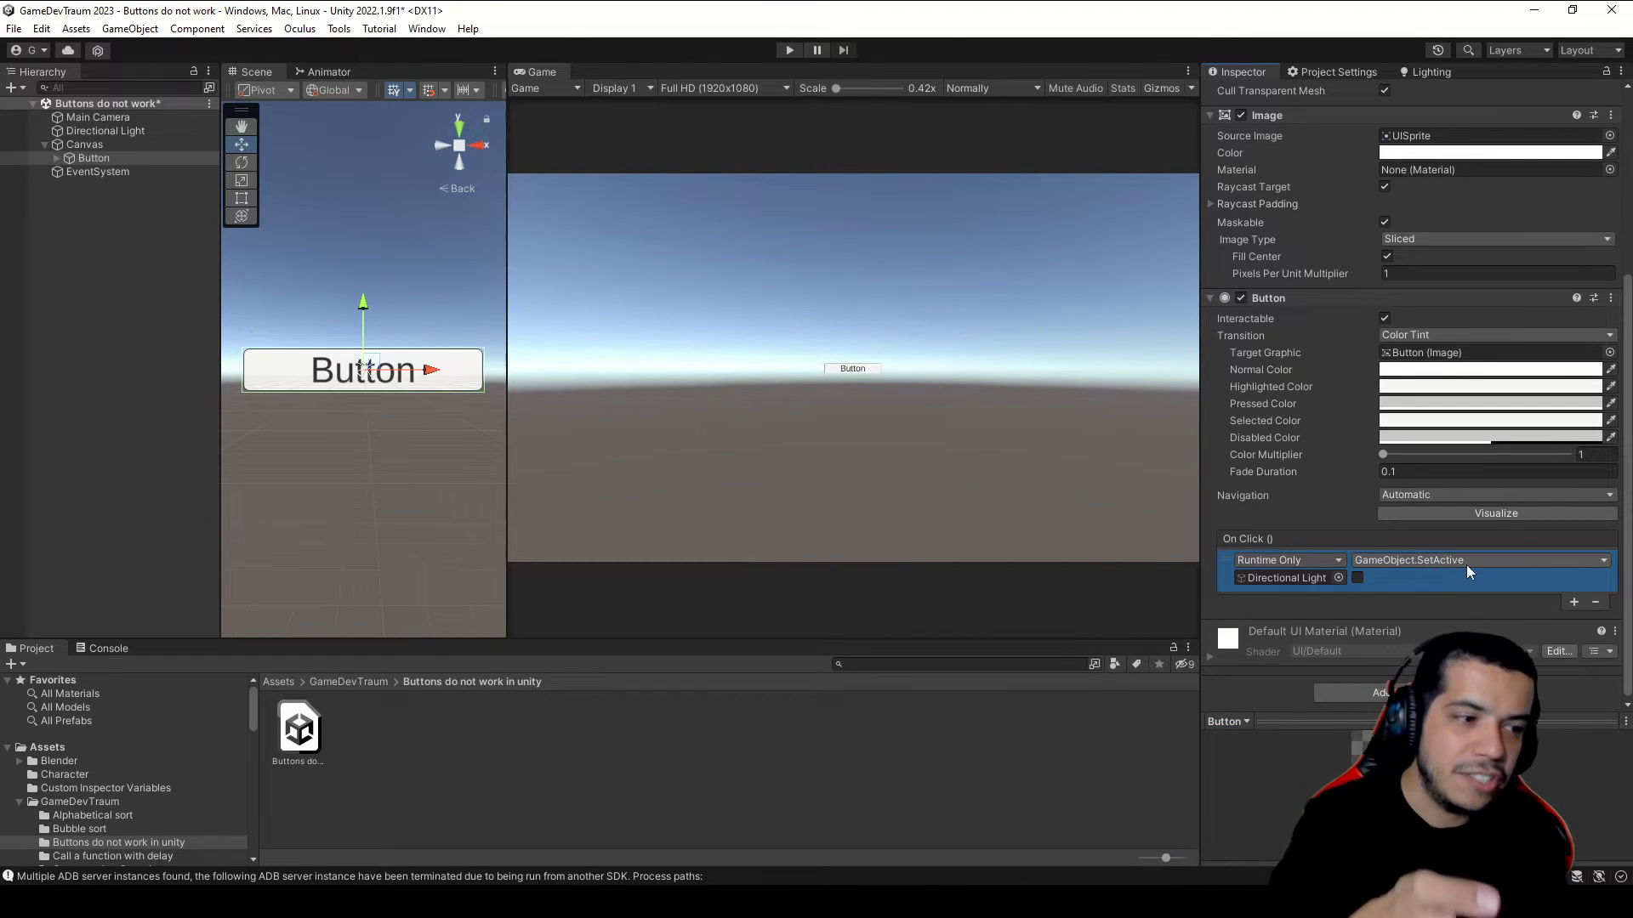
Step: Leave the SetActive value unchecked and enter Play mode with Ctrl+P
{"action": "left_click", "coordinate": [1358, 578]}
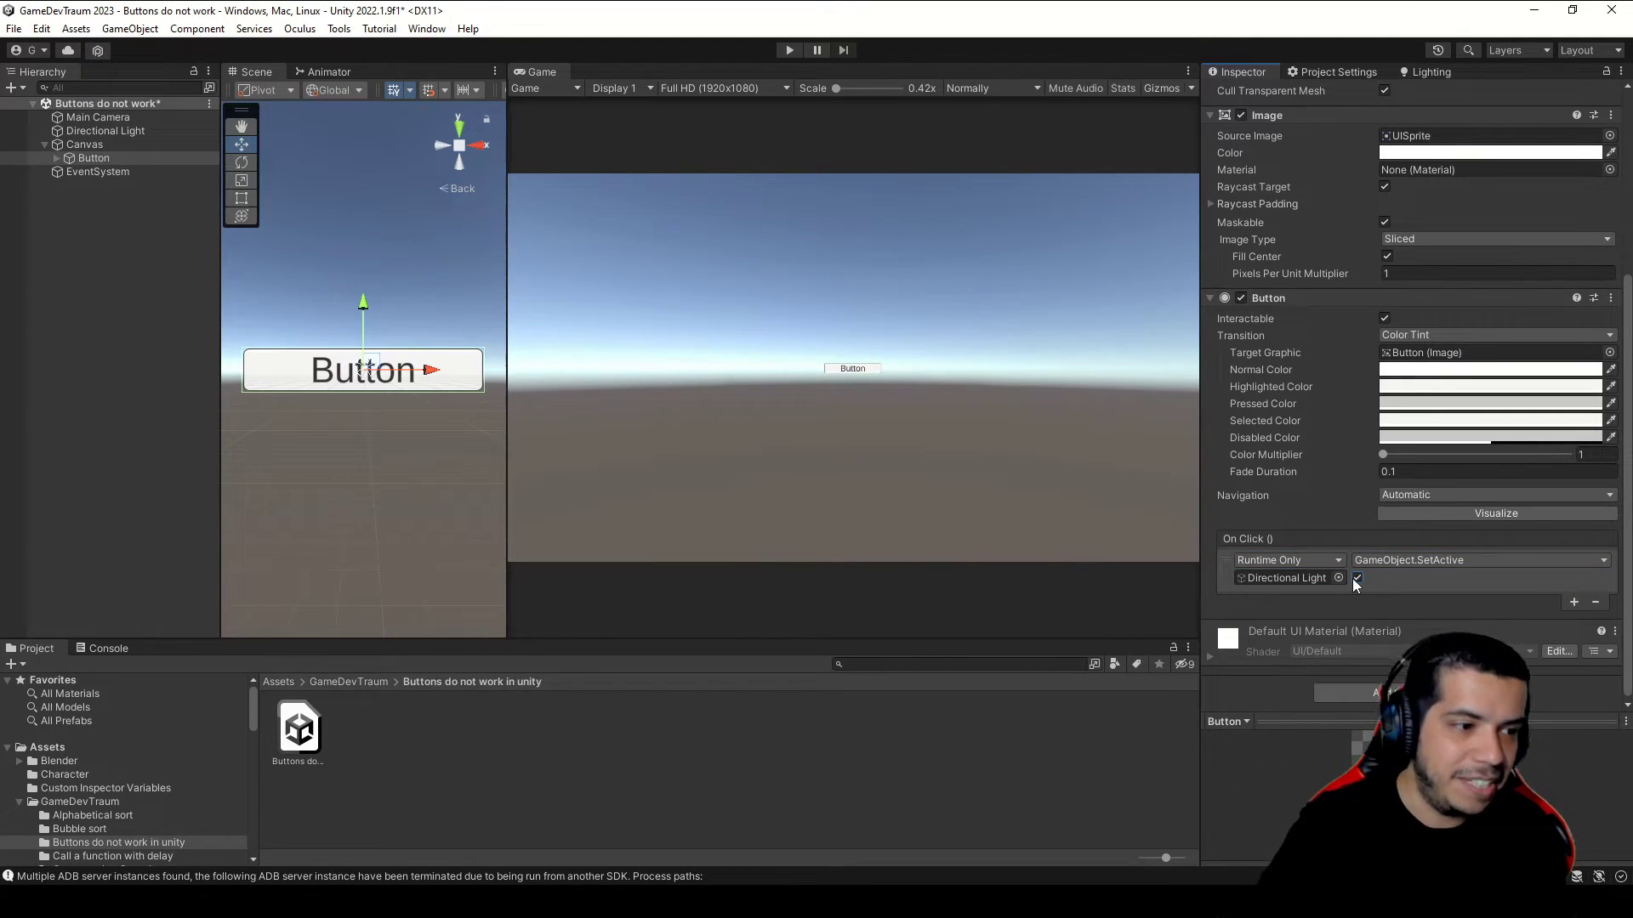
{"action": "left_click", "coordinate": [1357, 578]}
{"action": "key", "text": "ctrl+p"}
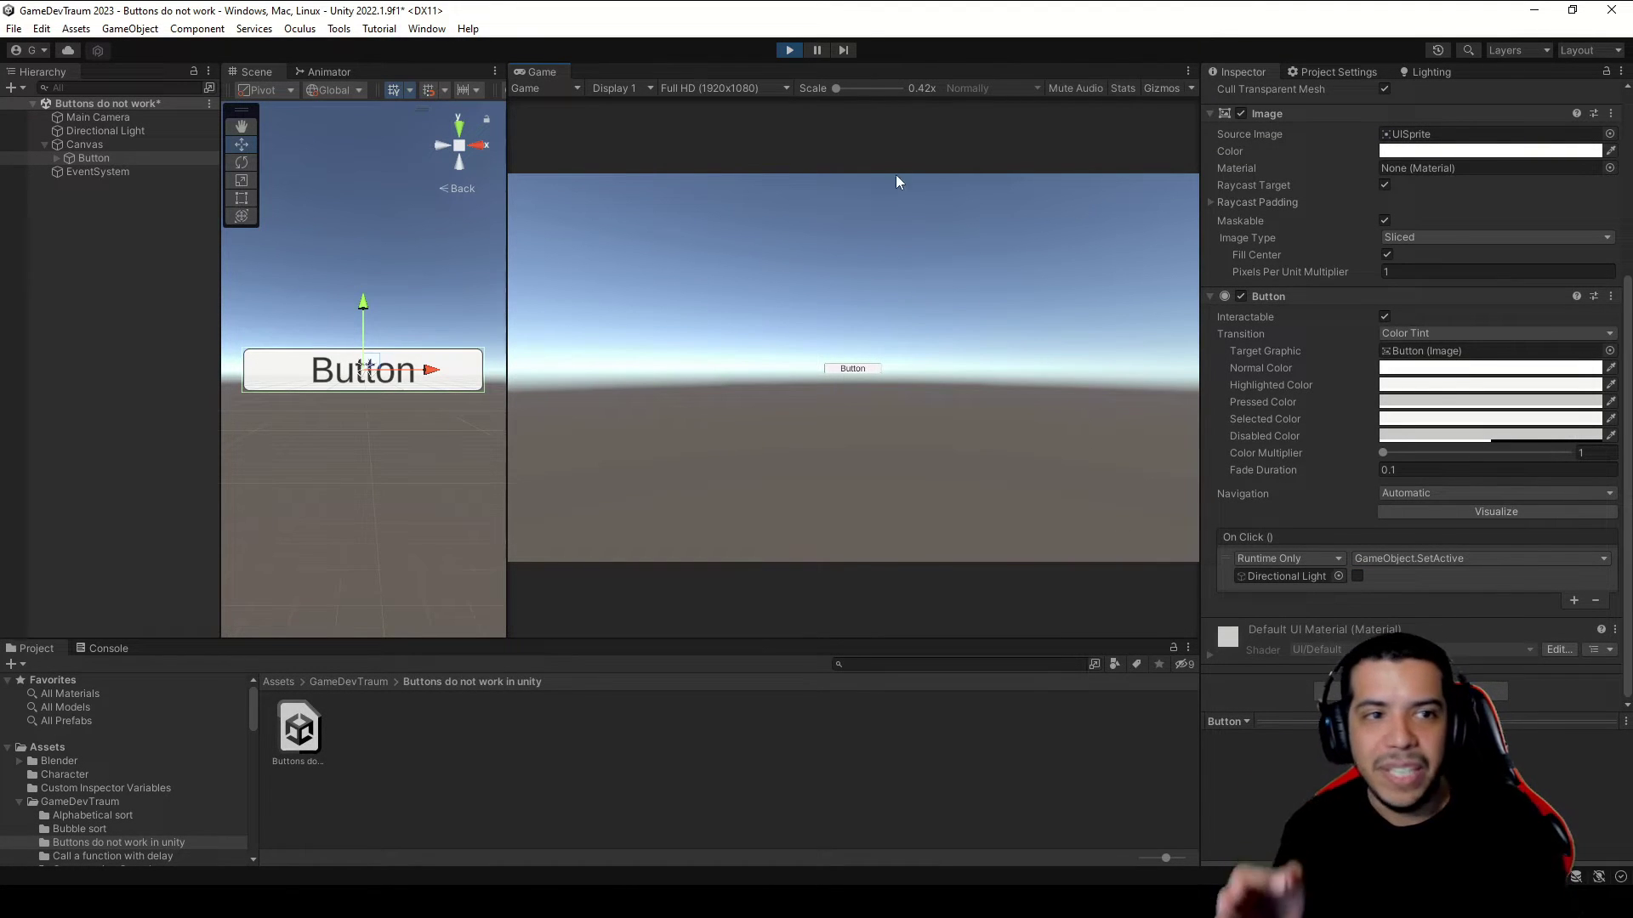
Step: Click the button in the Game view to turn the light off, then stop Play
{"action": "left_click", "coordinate": [863, 371]}
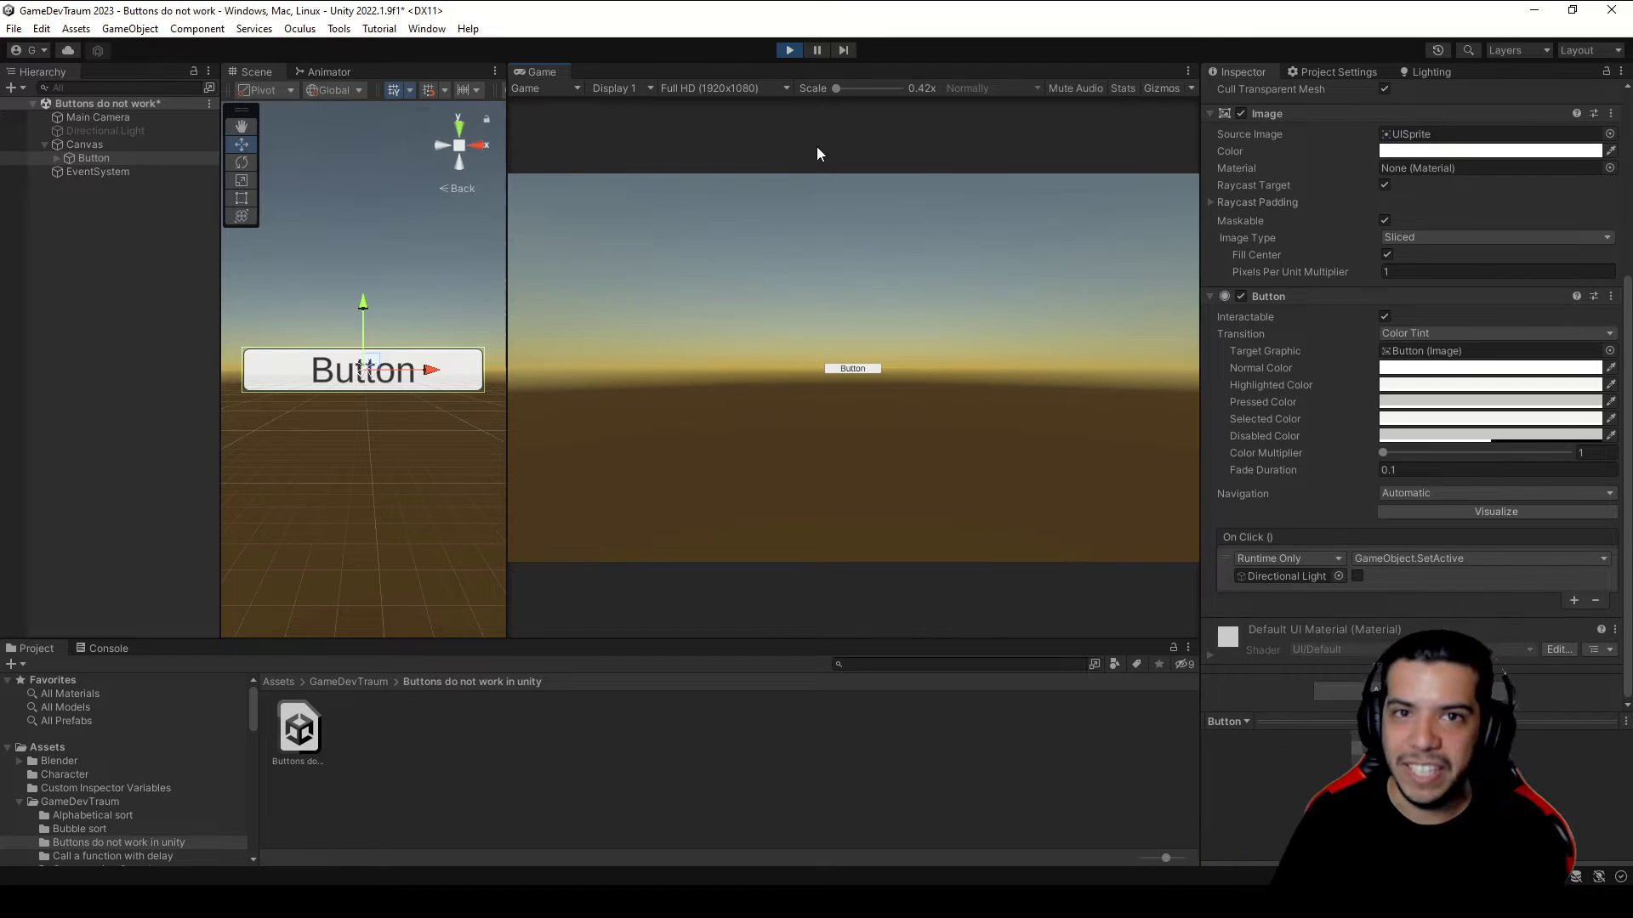
{"action": "left_click", "coordinate": [789, 49]}
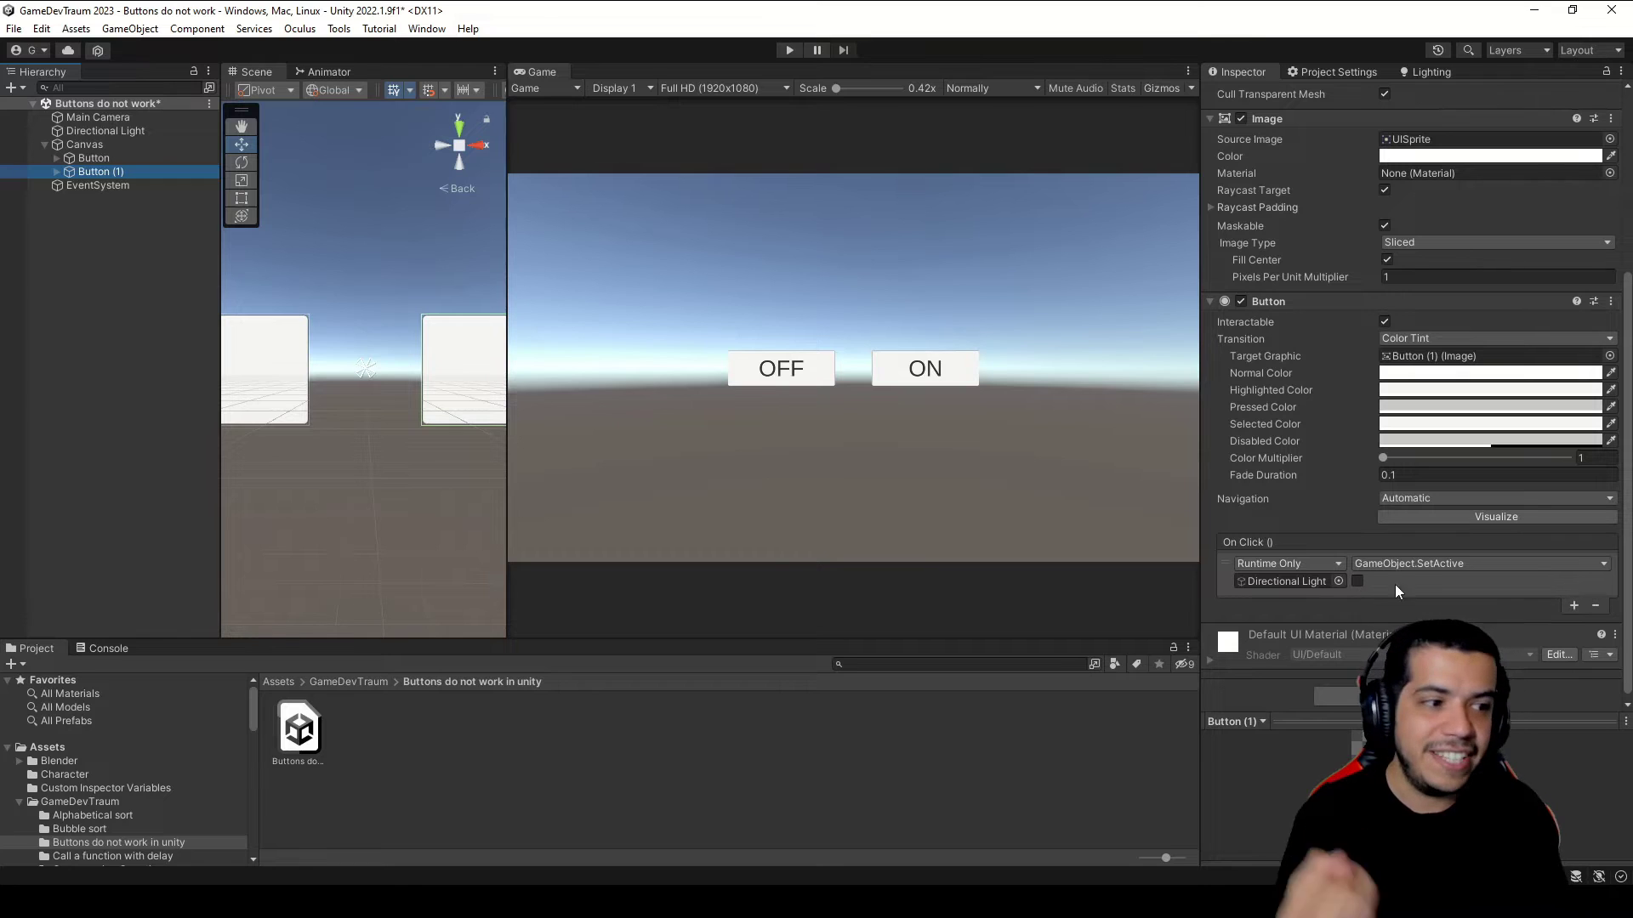
Step: Tick SetActive on Button (1), then play and click OFF and ON in the Game view
{"action": "left_click", "coordinate": [1357, 582]}
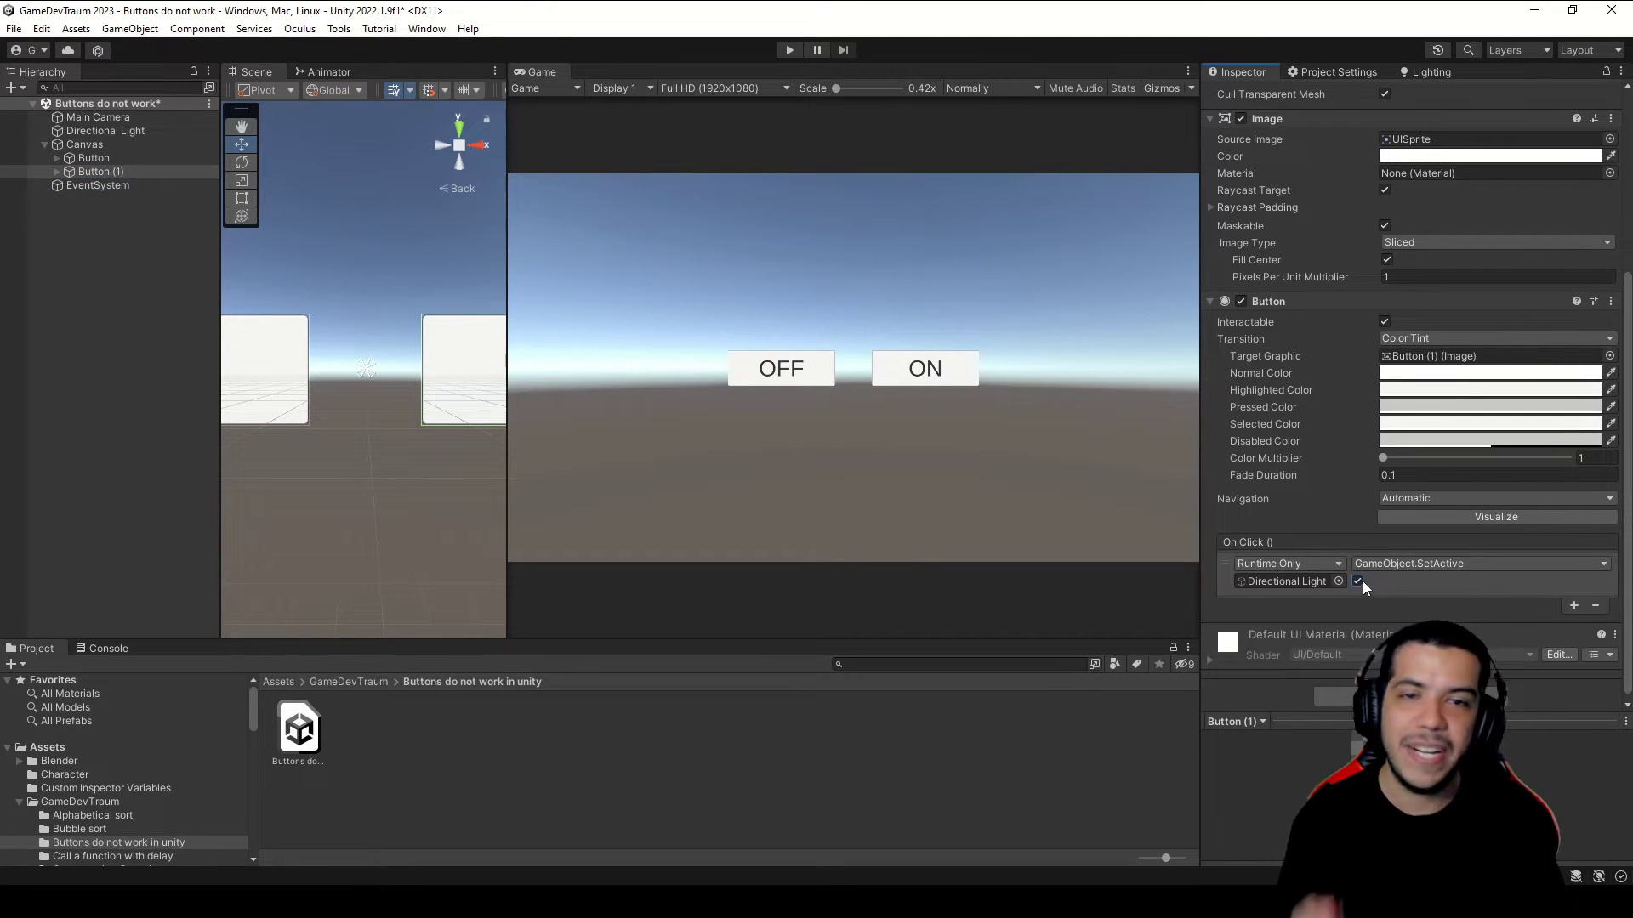
{"action": "left_click", "coordinate": [789, 50]}
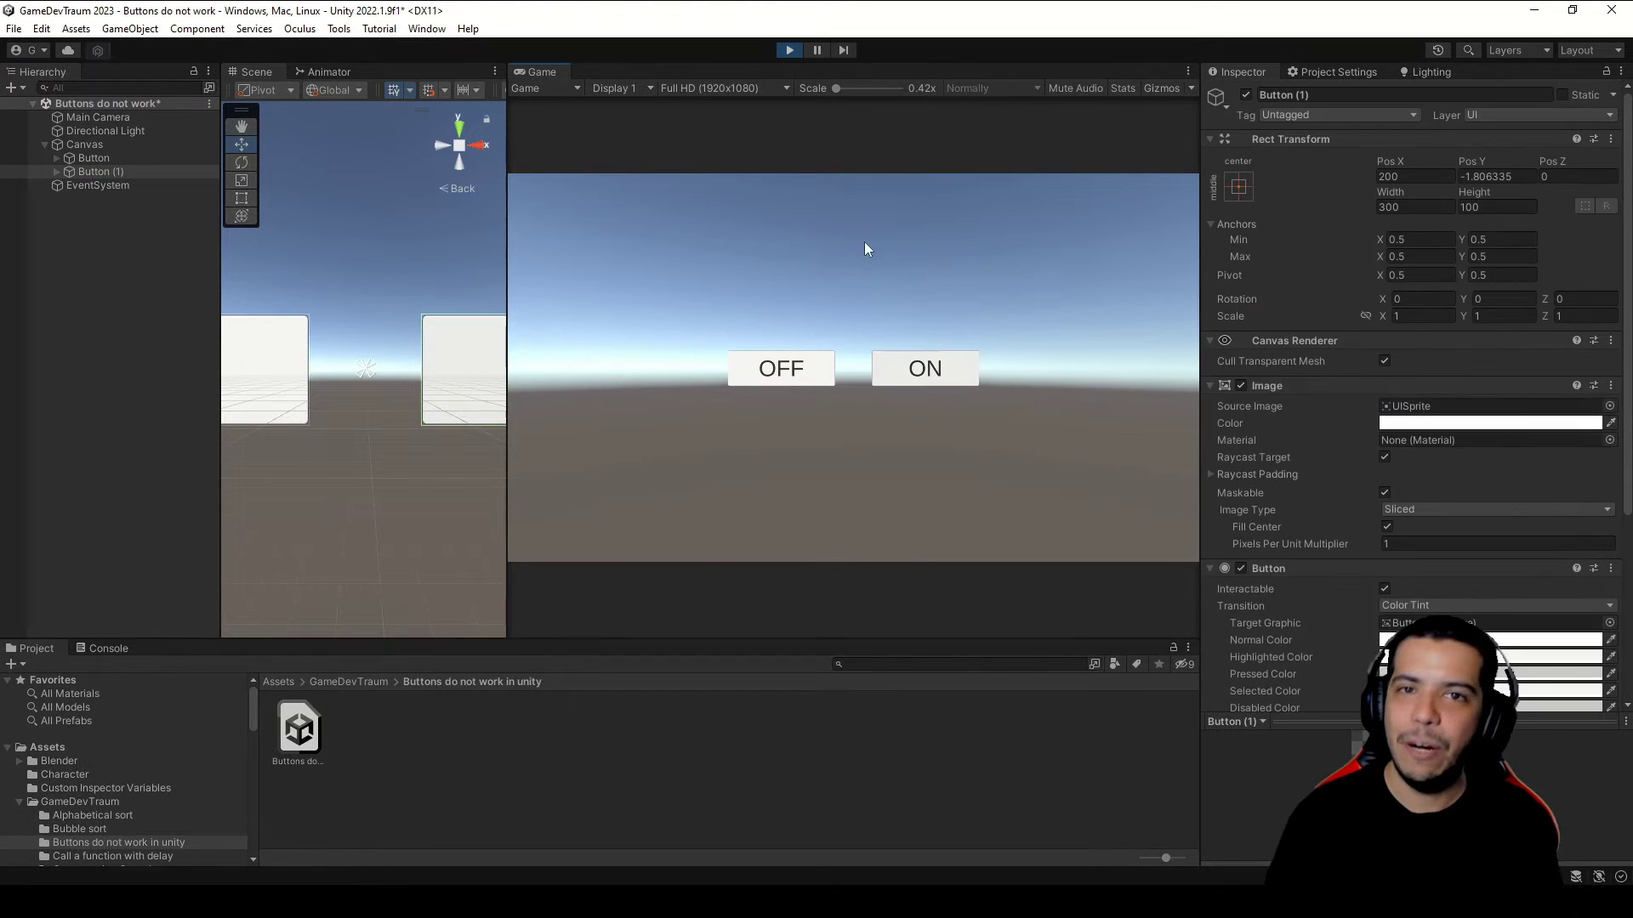
{"action": "left_click", "coordinate": [804, 370]}
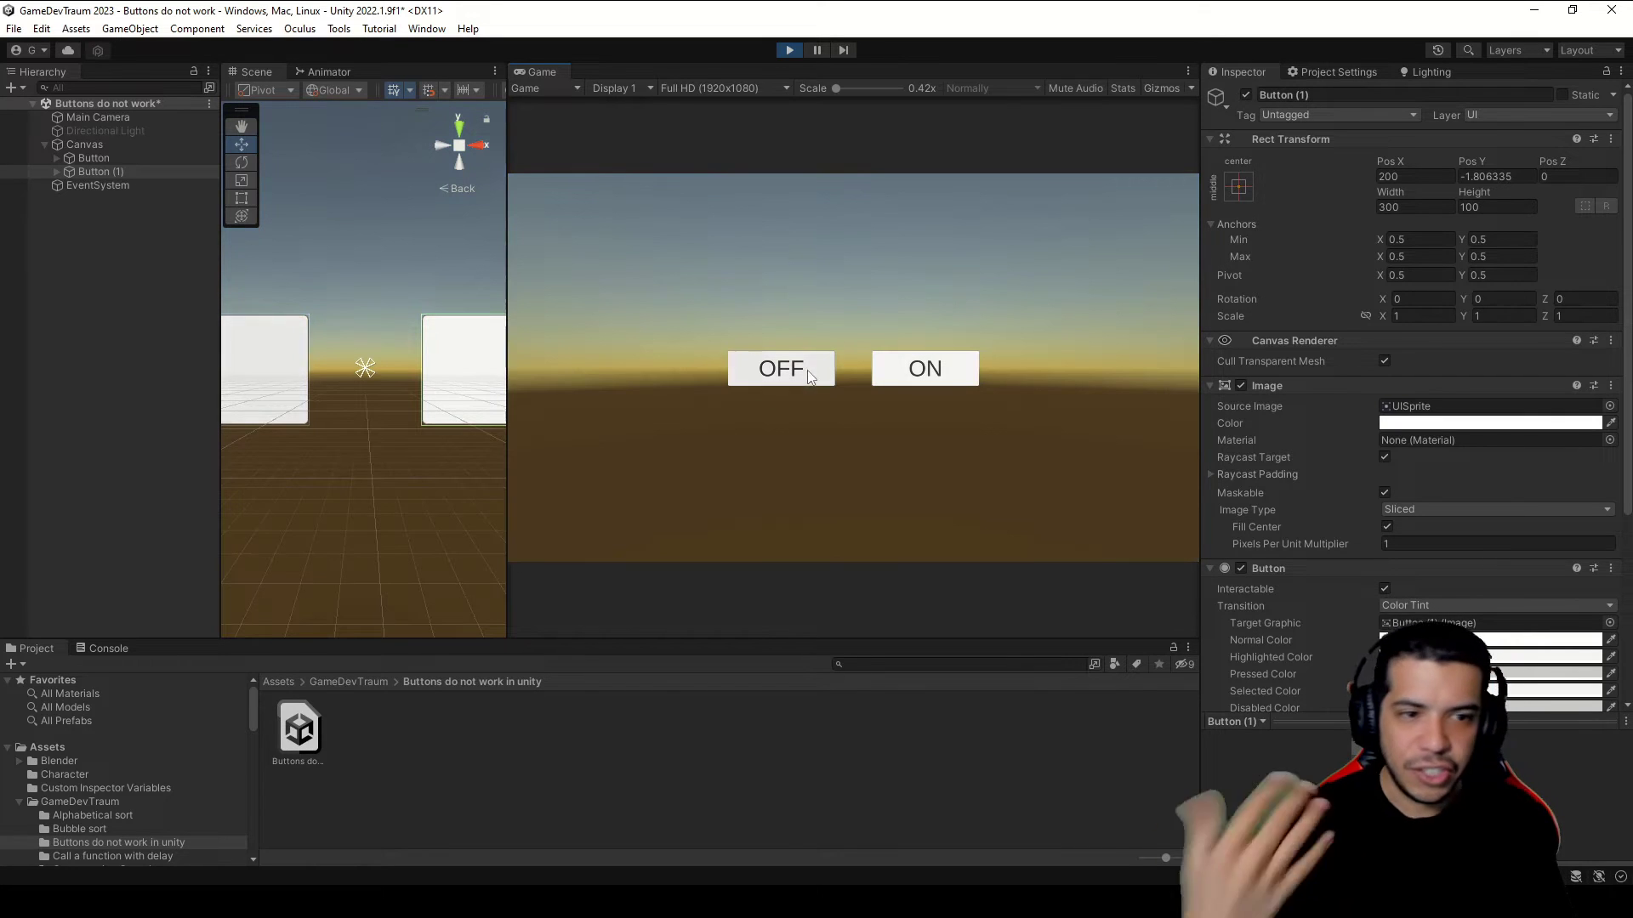
{"action": "left_click", "coordinate": [918, 381]}
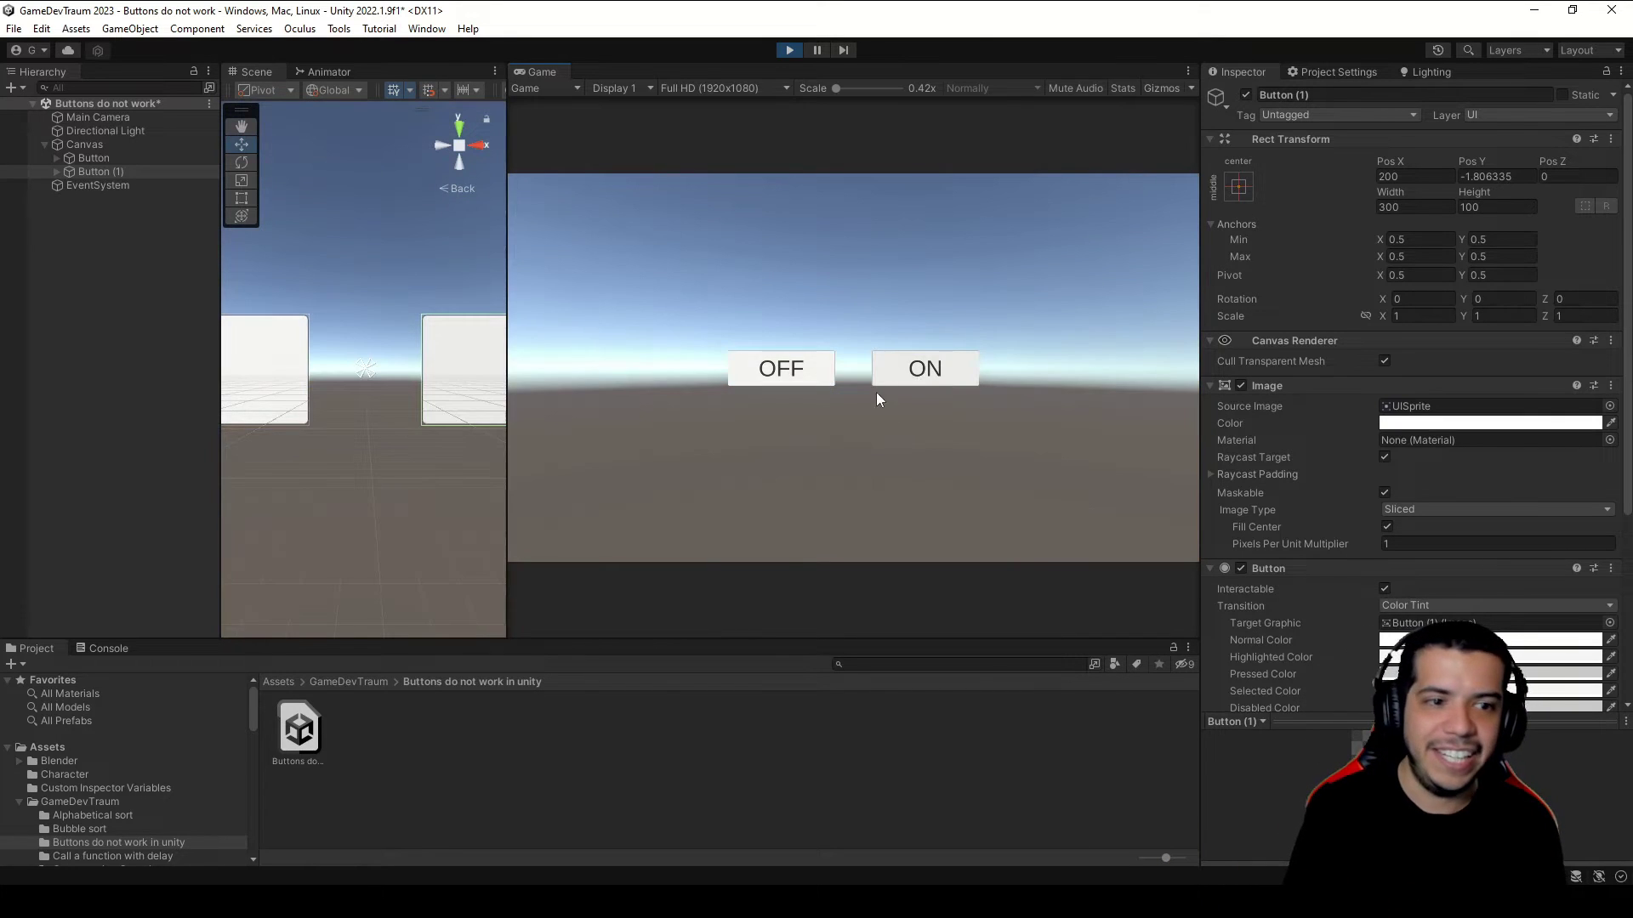
Step: Toggle the light off and on twice more with OFF and ON, then stop Play
{"action": "left_click", "coordinate": [780, 368]}
{"action": "left_click", "coordinate": [925, 368]}
{"action": "left_click", "coordinate": [799, 359]}
{"action": "left_click", "coordinate": [915, 365]}
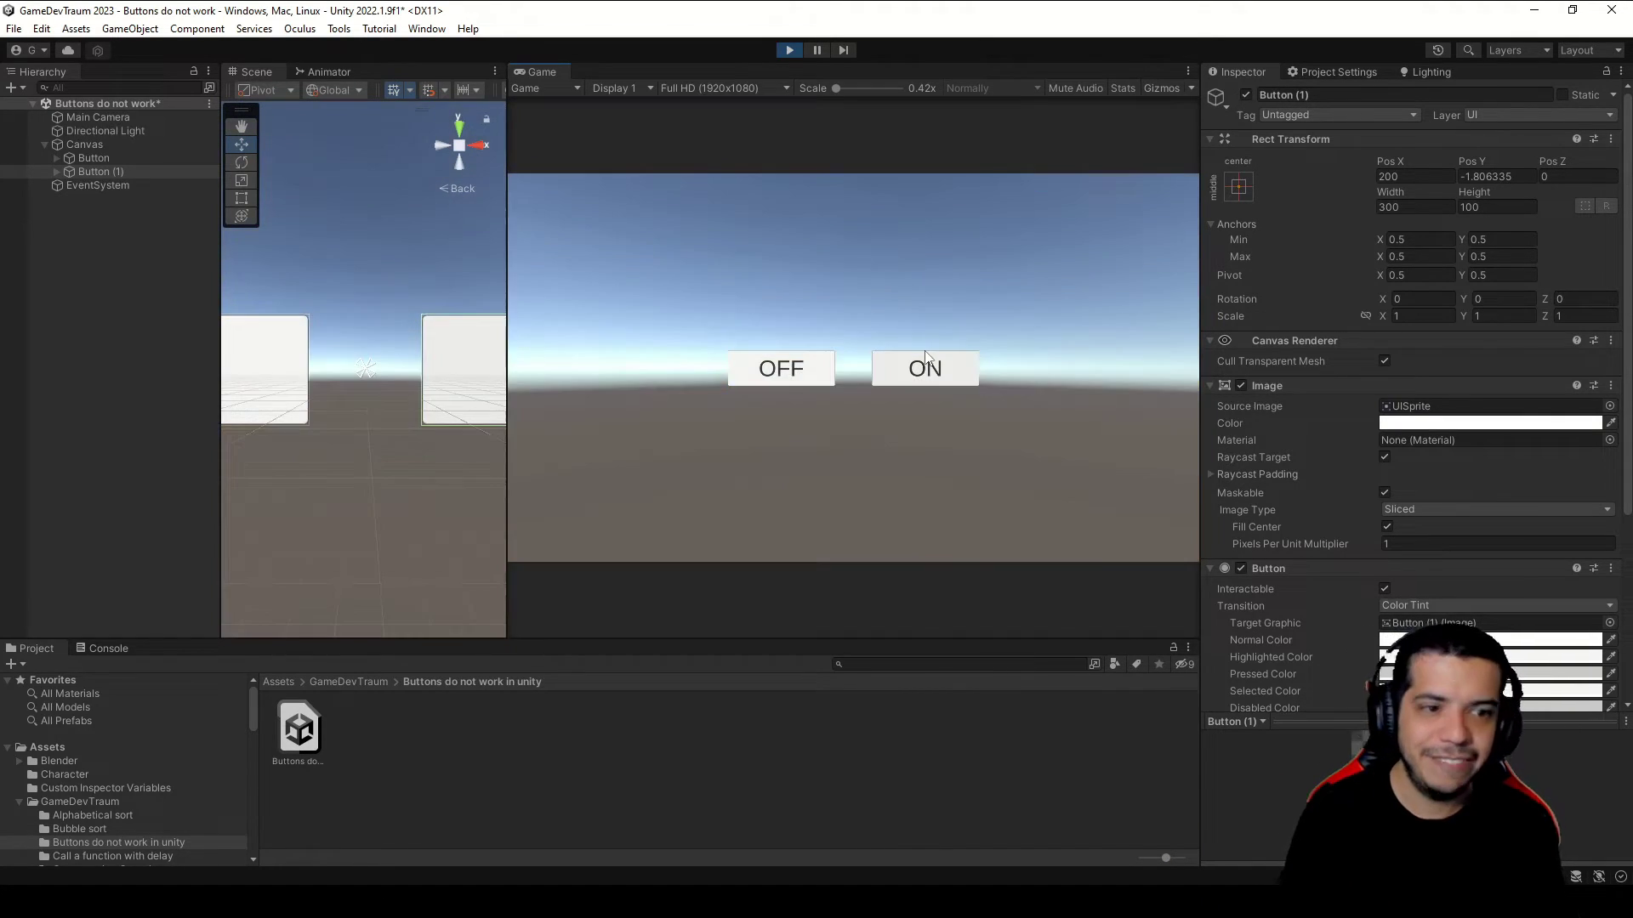
{"action": "left_click", "coordinate": [789, 50]}
{"action": "scroll", "coordinate": [1412, 425], "scroll_direction": "down", "scroll_amount": 5}
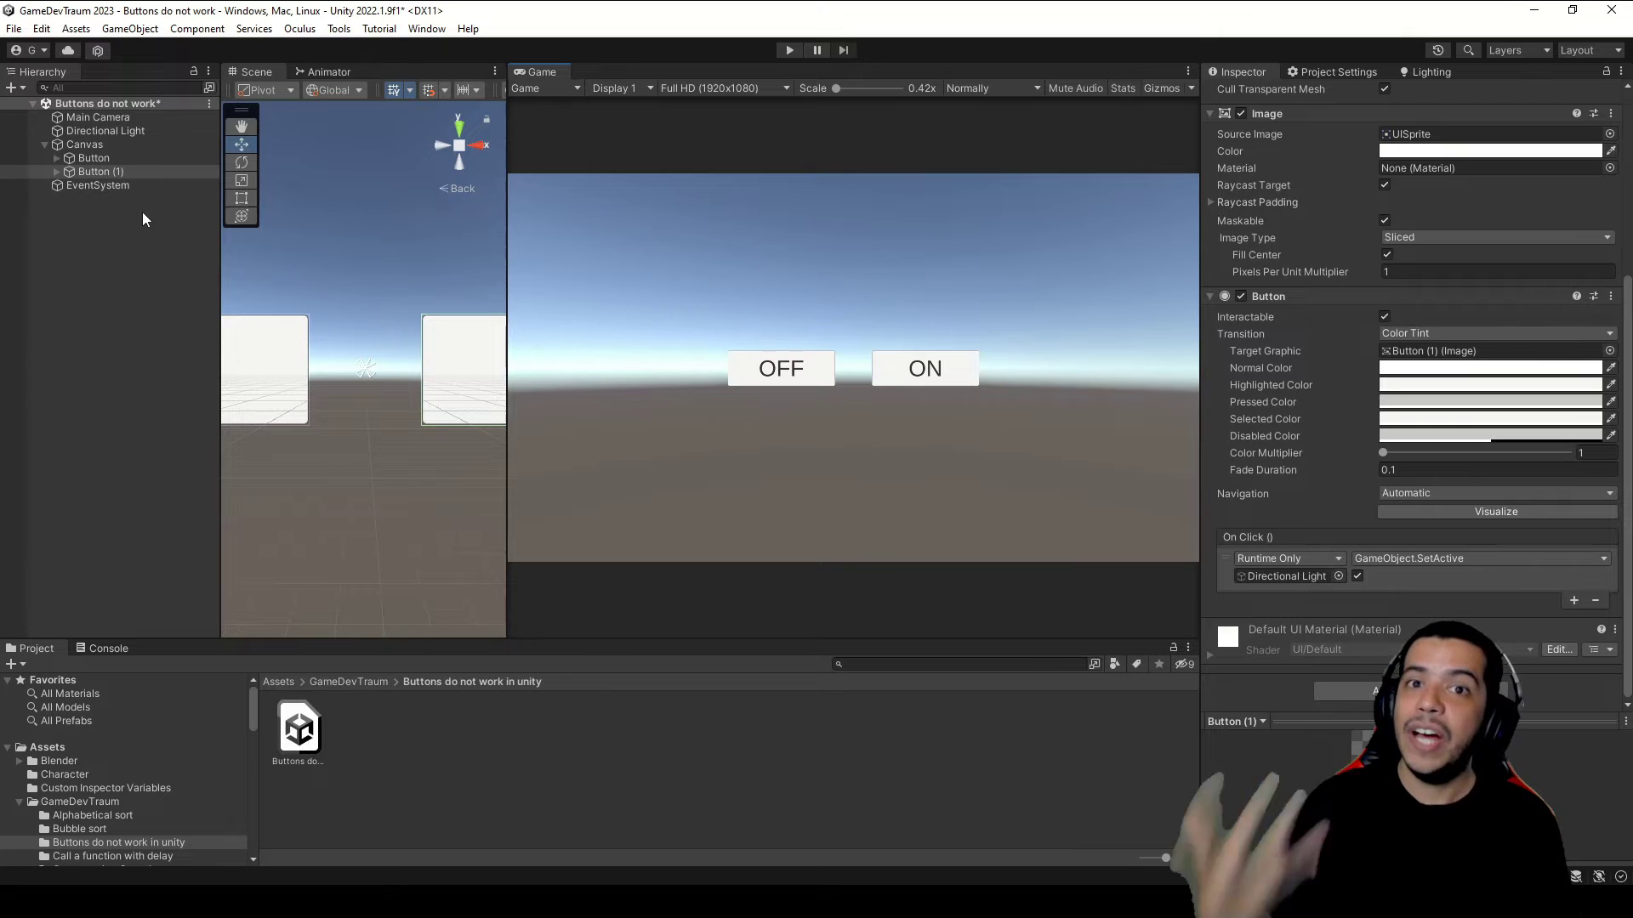
Step: Delete the EventSystem from the Hierarchy, then run and stop the game without it
{"action": "left_click", "coordinate": [127, 145]}
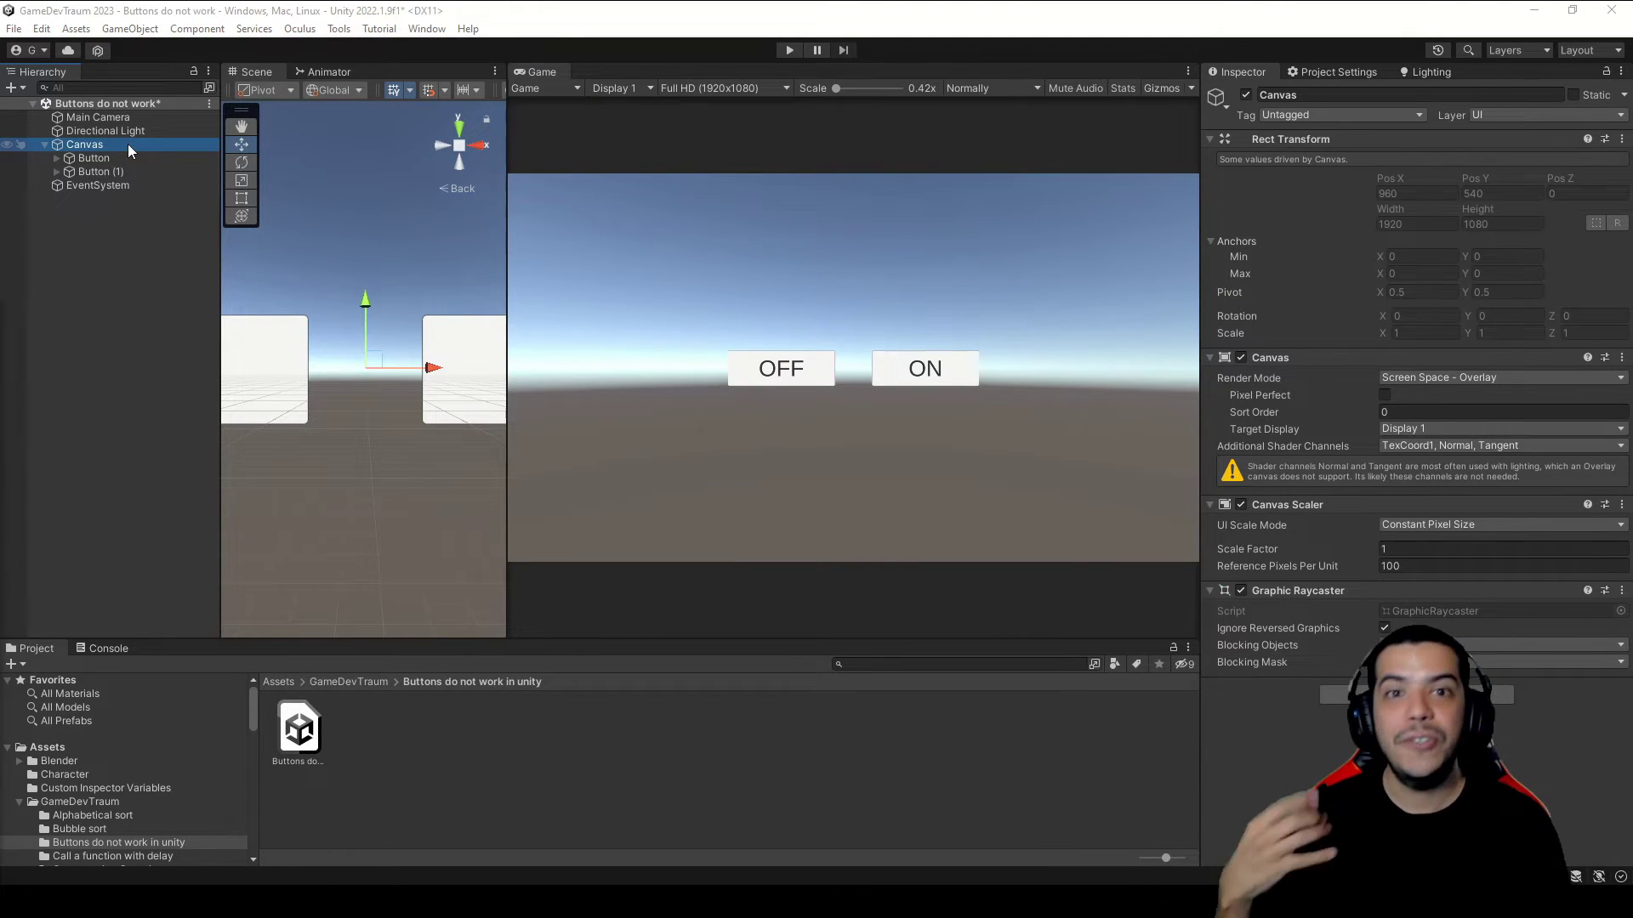
{"action": "left_click", "coordinate": [106, 186]}
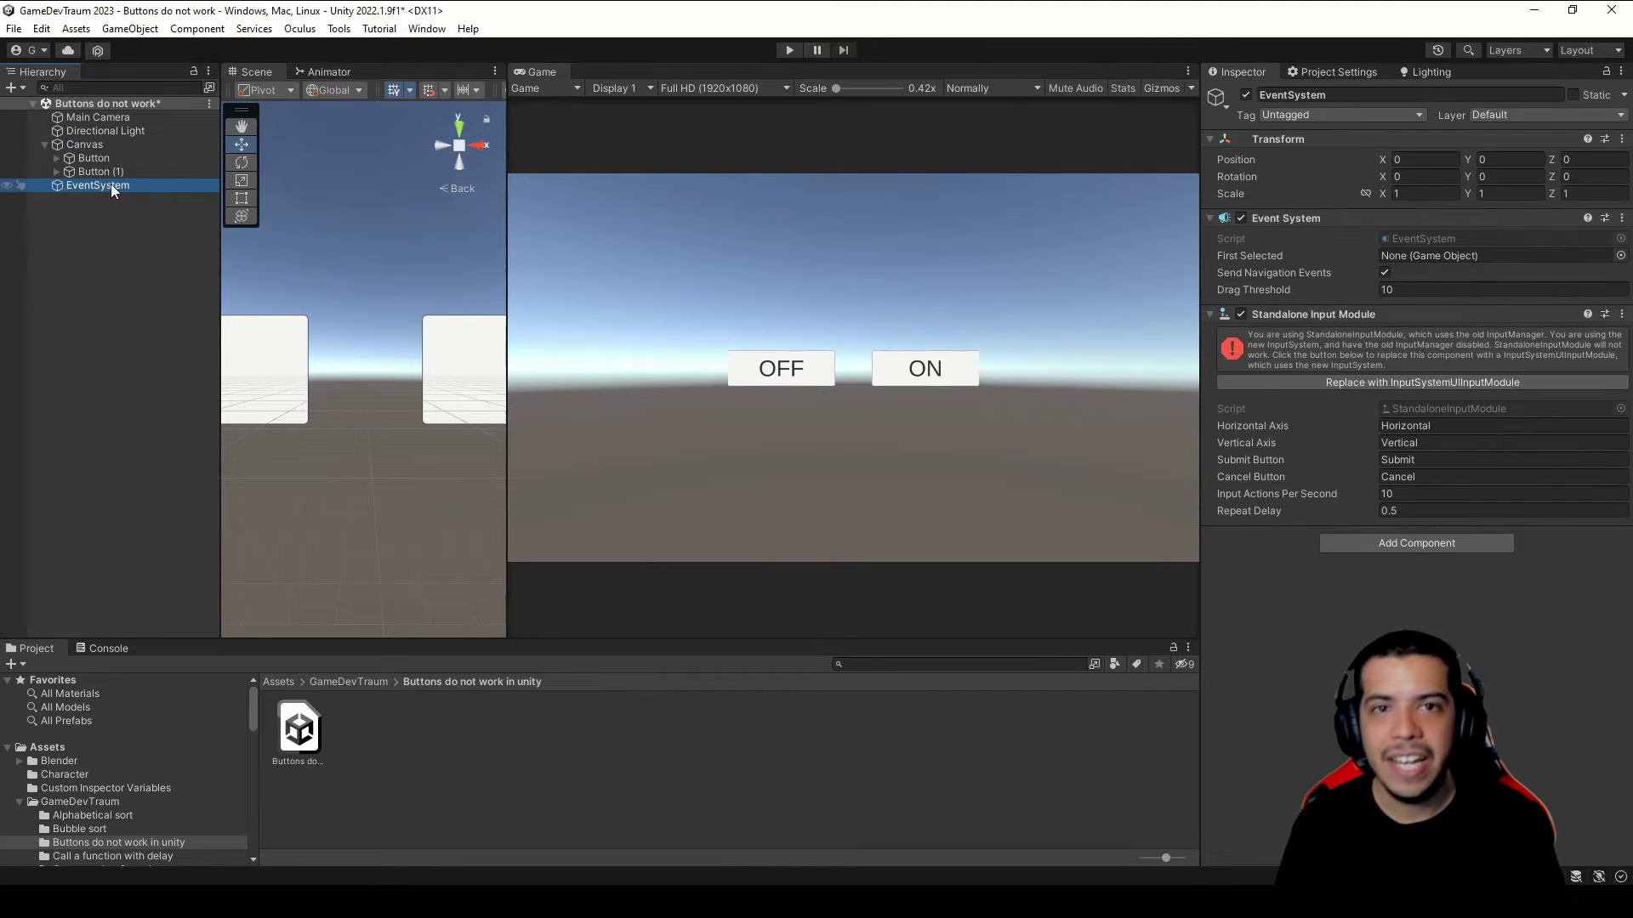
{"action": "key", "text": "Delete"}
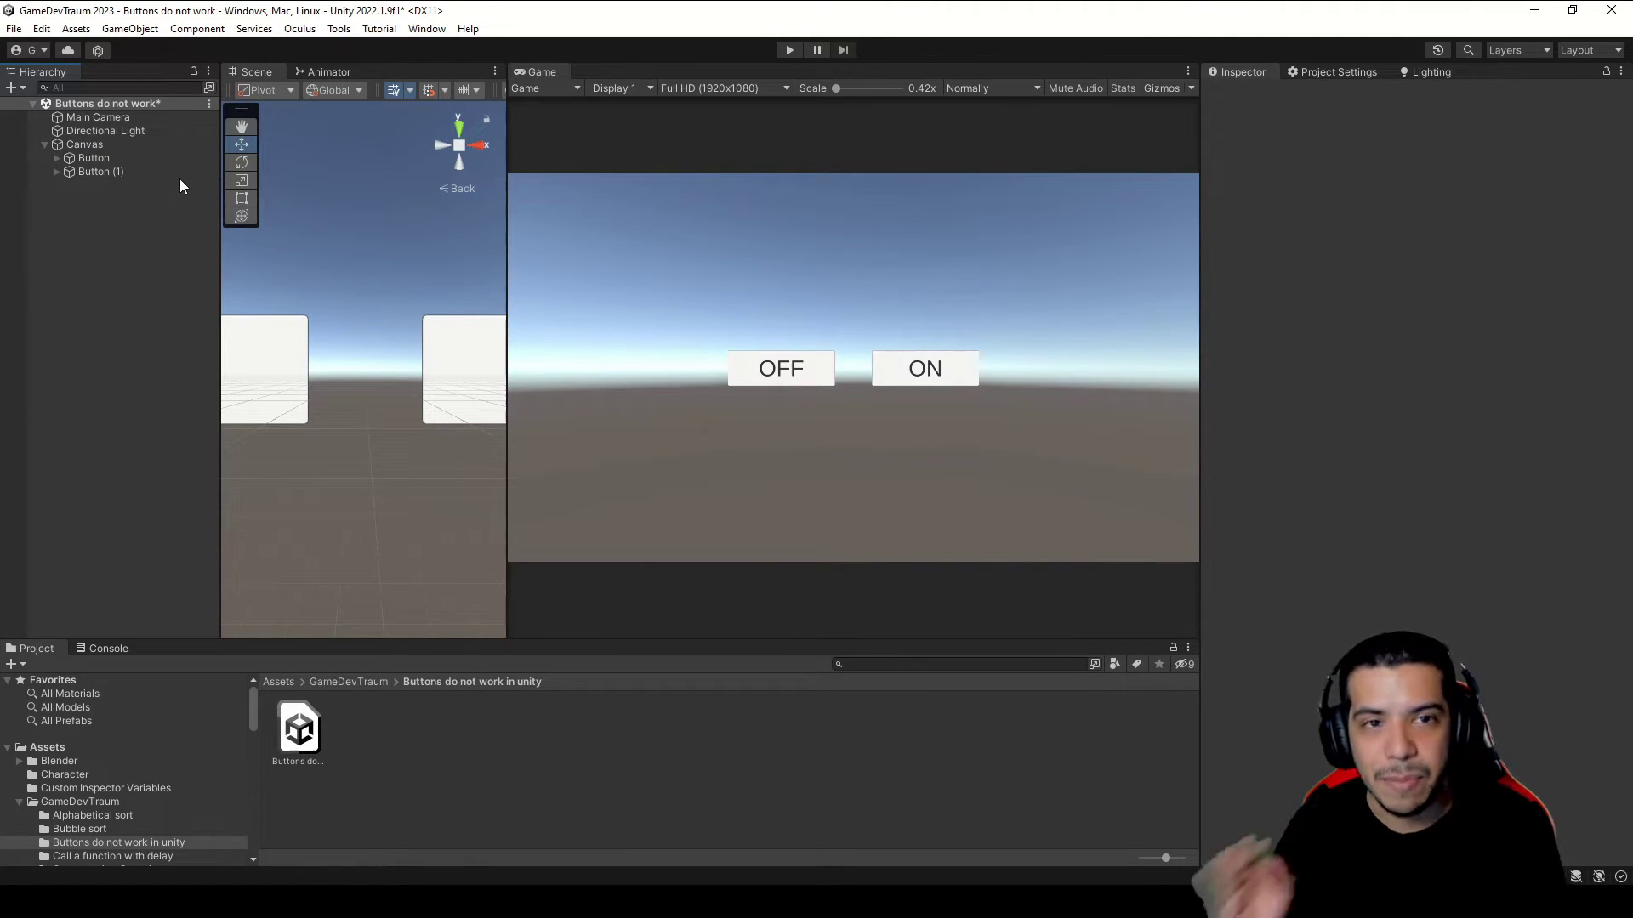
{"action": "left_click", "coordinate": [789, 50]}
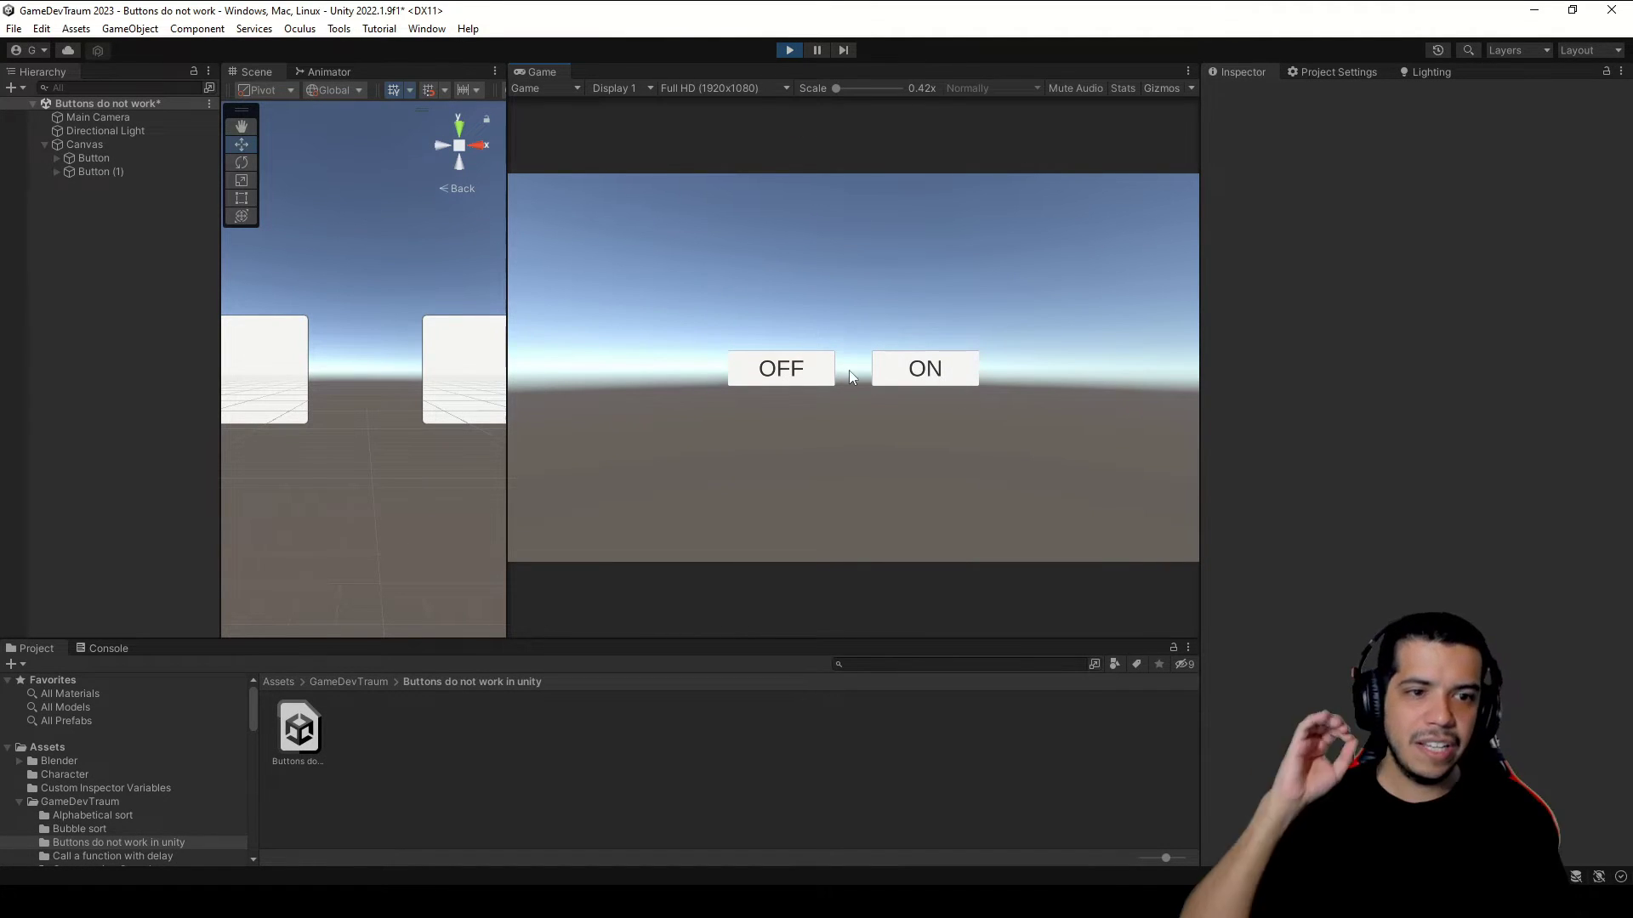
{"action": "left_click", "coordinate": [790, 50]}
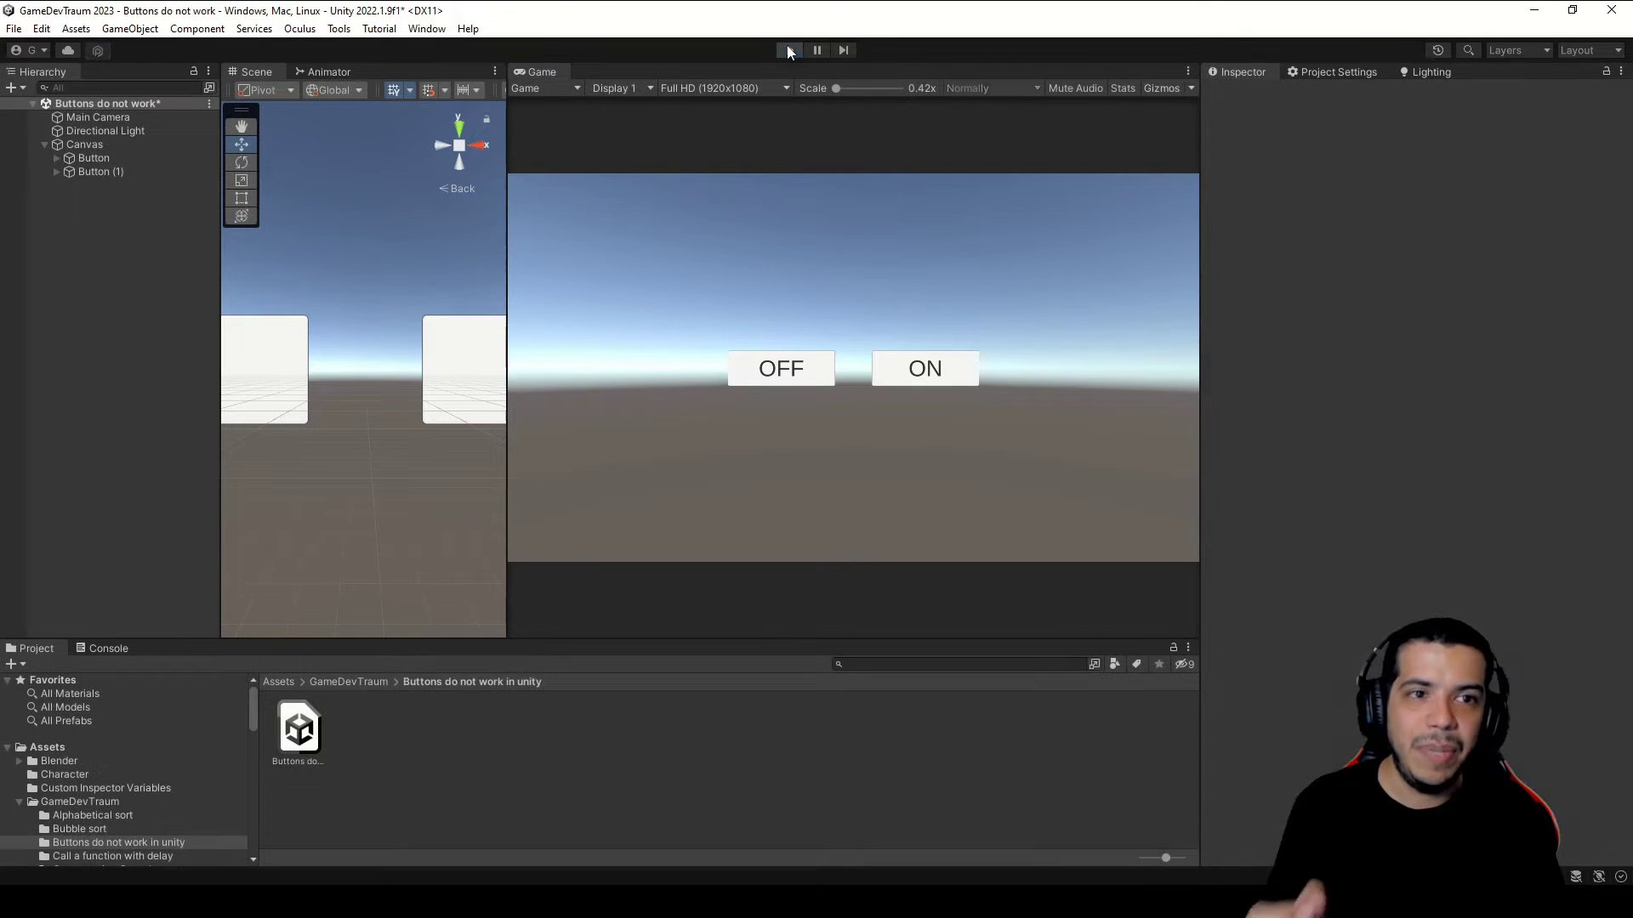
Step: Add a new Event System through the Hierarchy's UI menu
{"action": "right_click", "coordinate": [98, 243]}
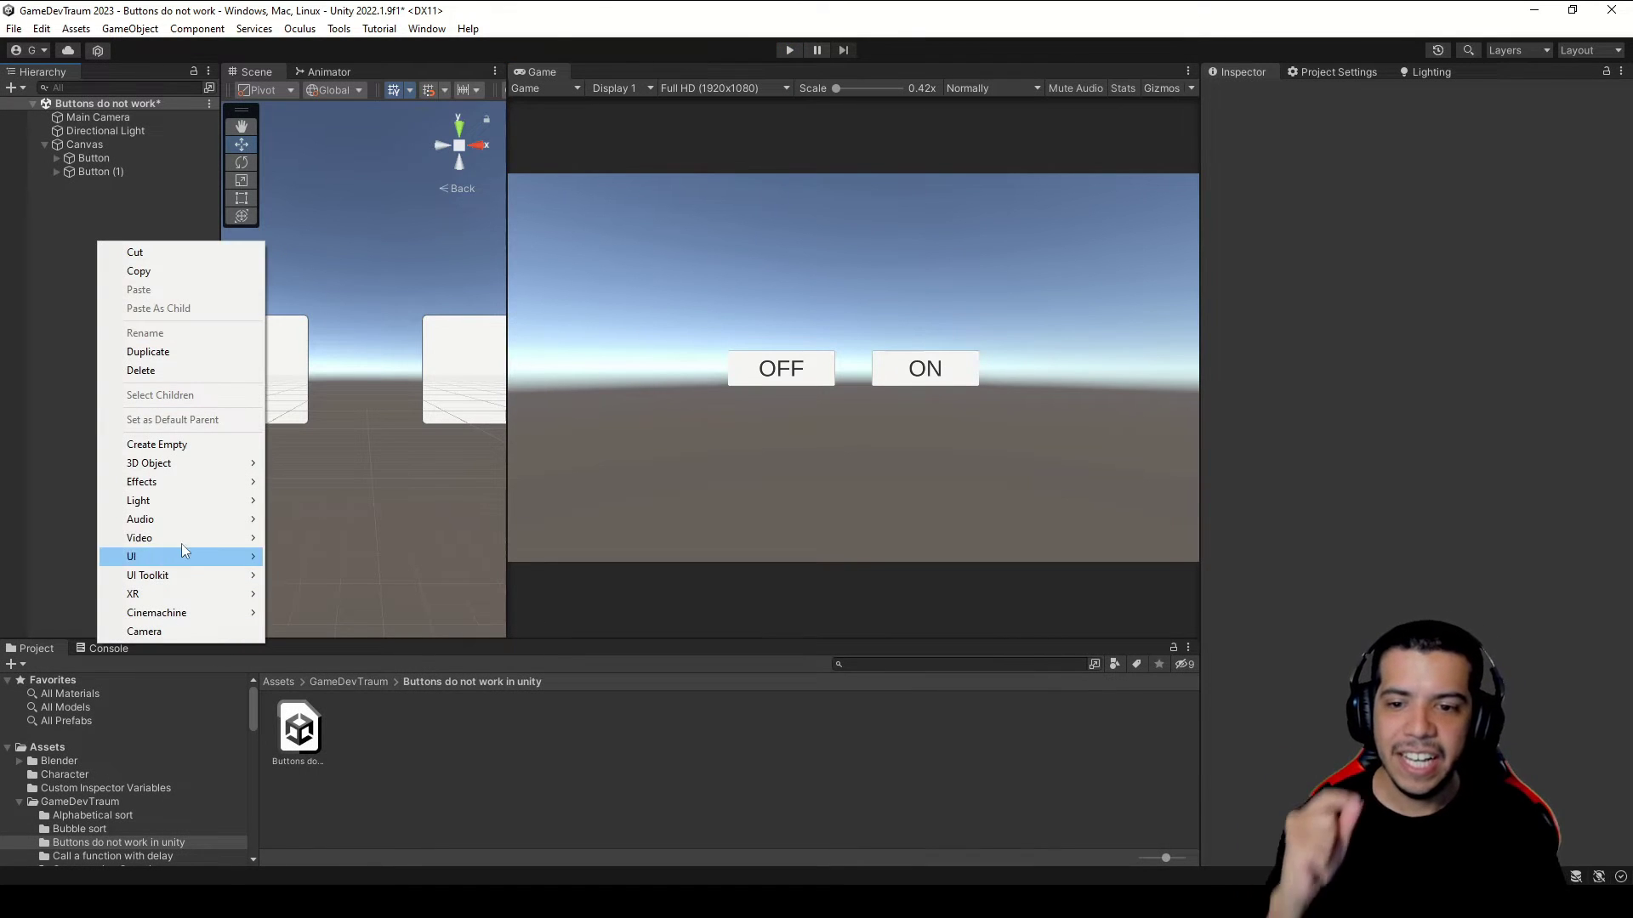
{"action": "mouse_move", "coordinate": [160, 555]}
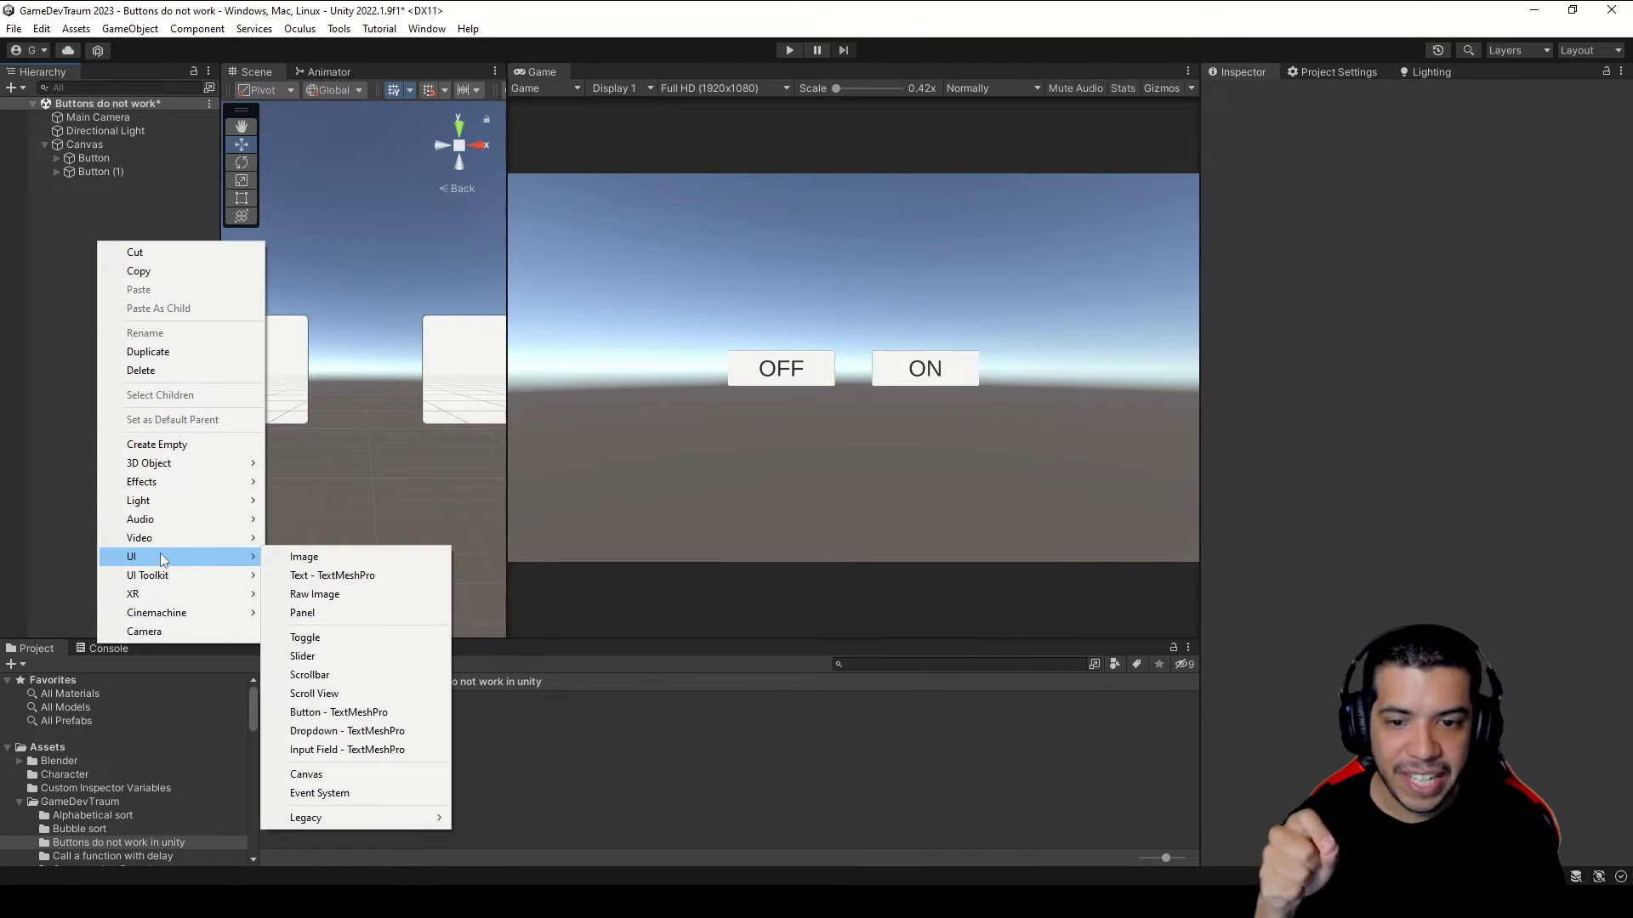
{"action": "left_click", "coordinate": [323, 792]}
Step: Play the scene, click OFF to switch the light off, then stop Play
{"action": "left_click", "coordinate": [789, 50]}
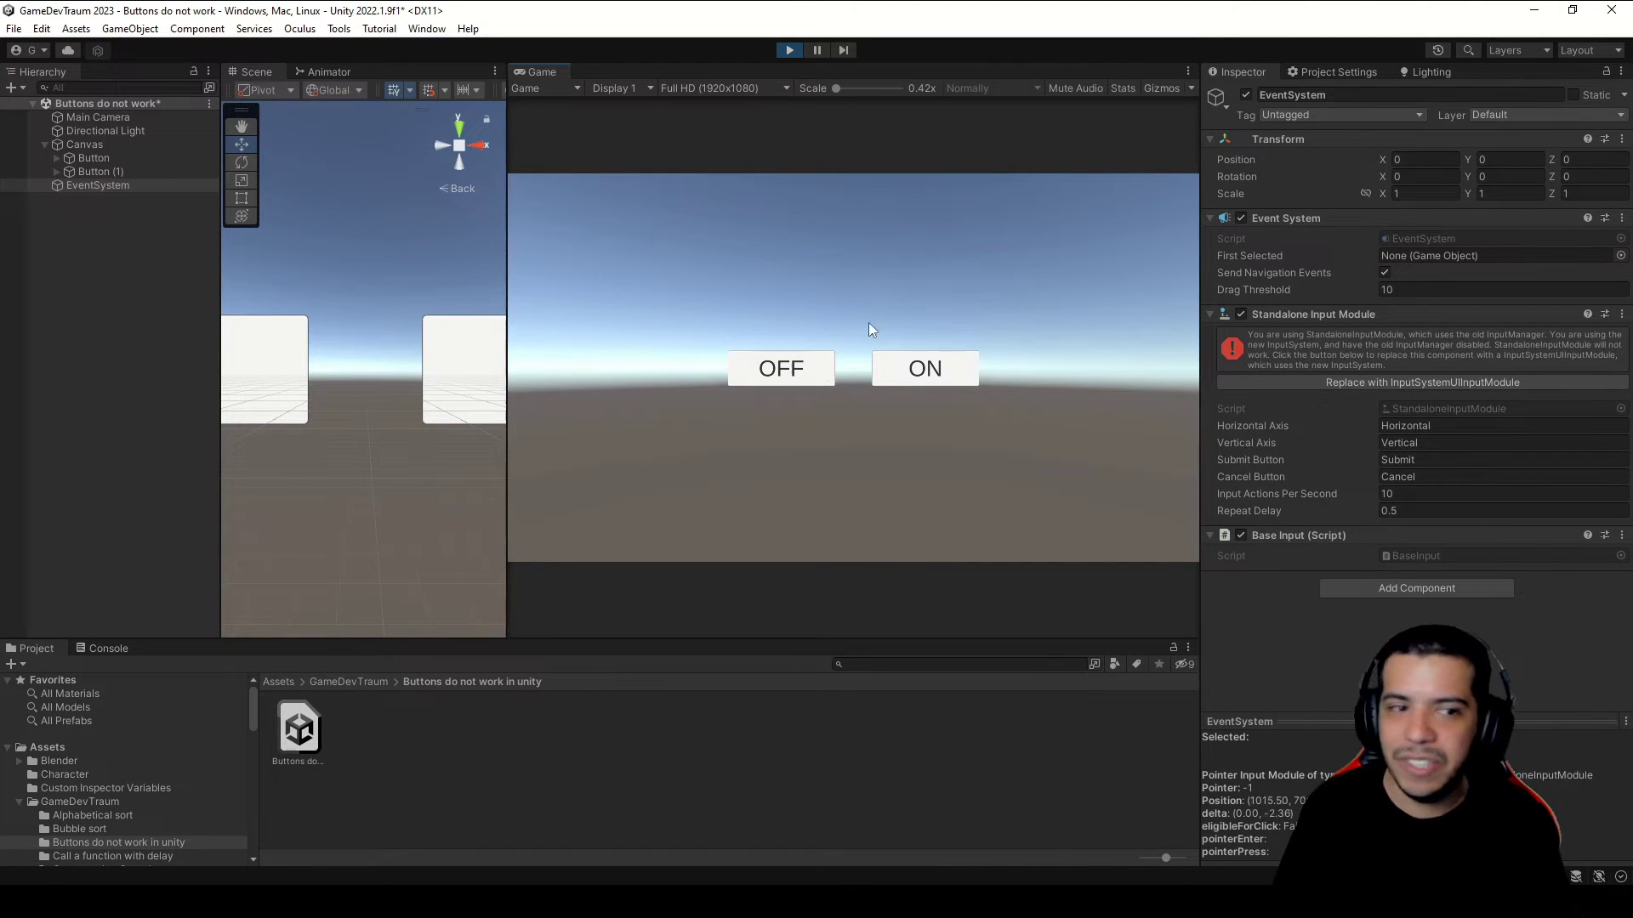
{"action": "left_click", "coordinate": [781, 369]}
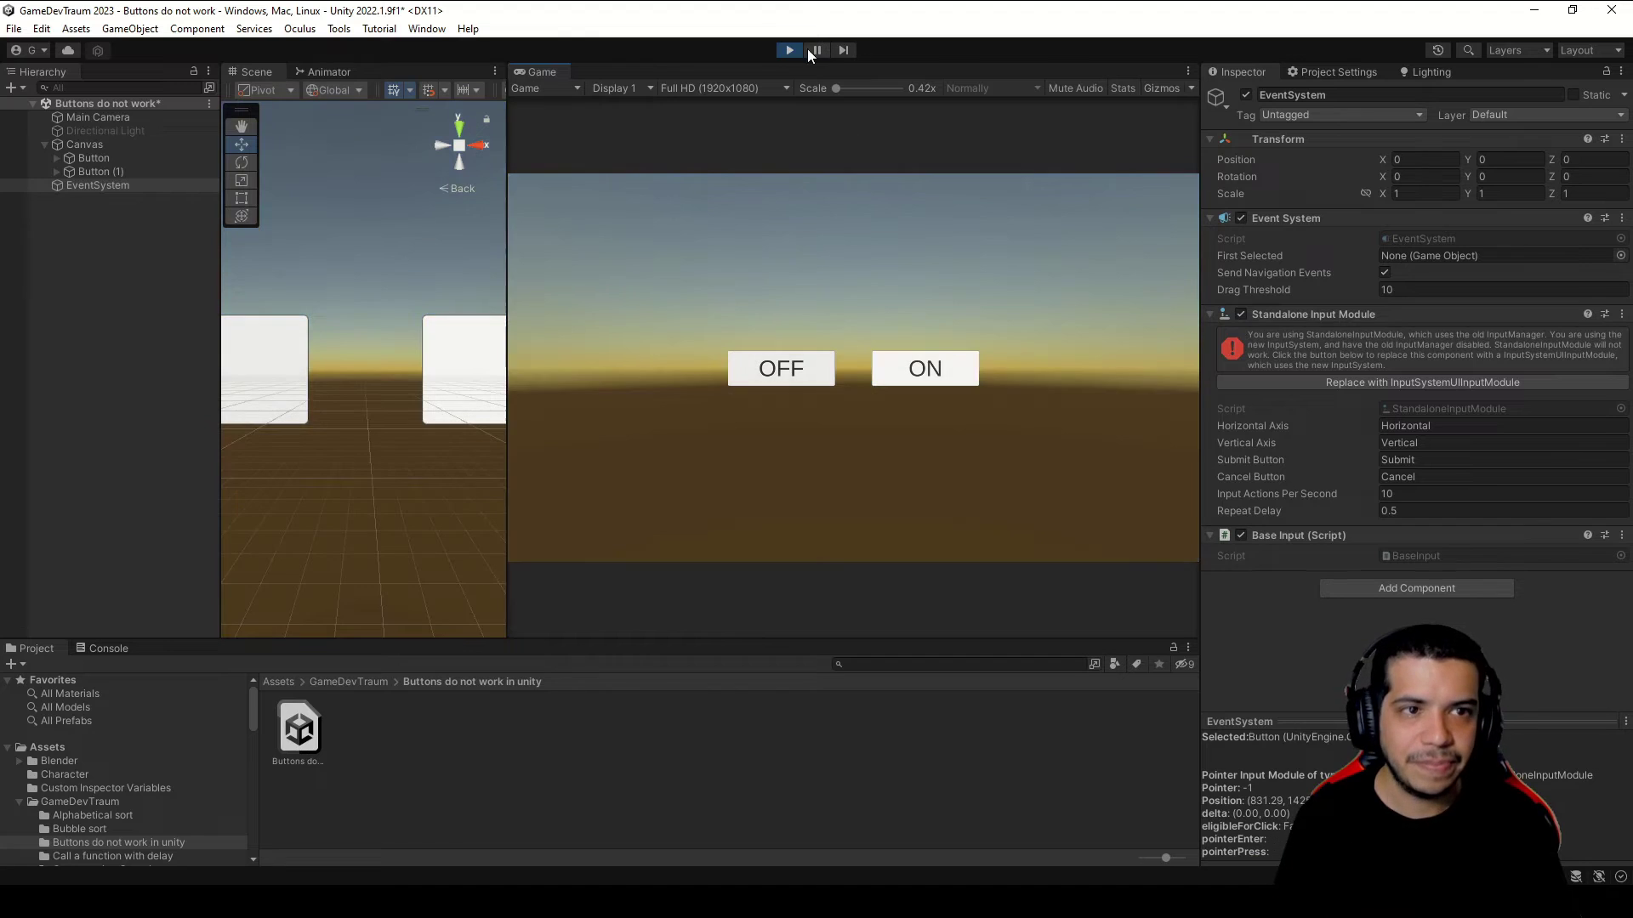
{"action": "left_click", "coordinate": [789, 50]}
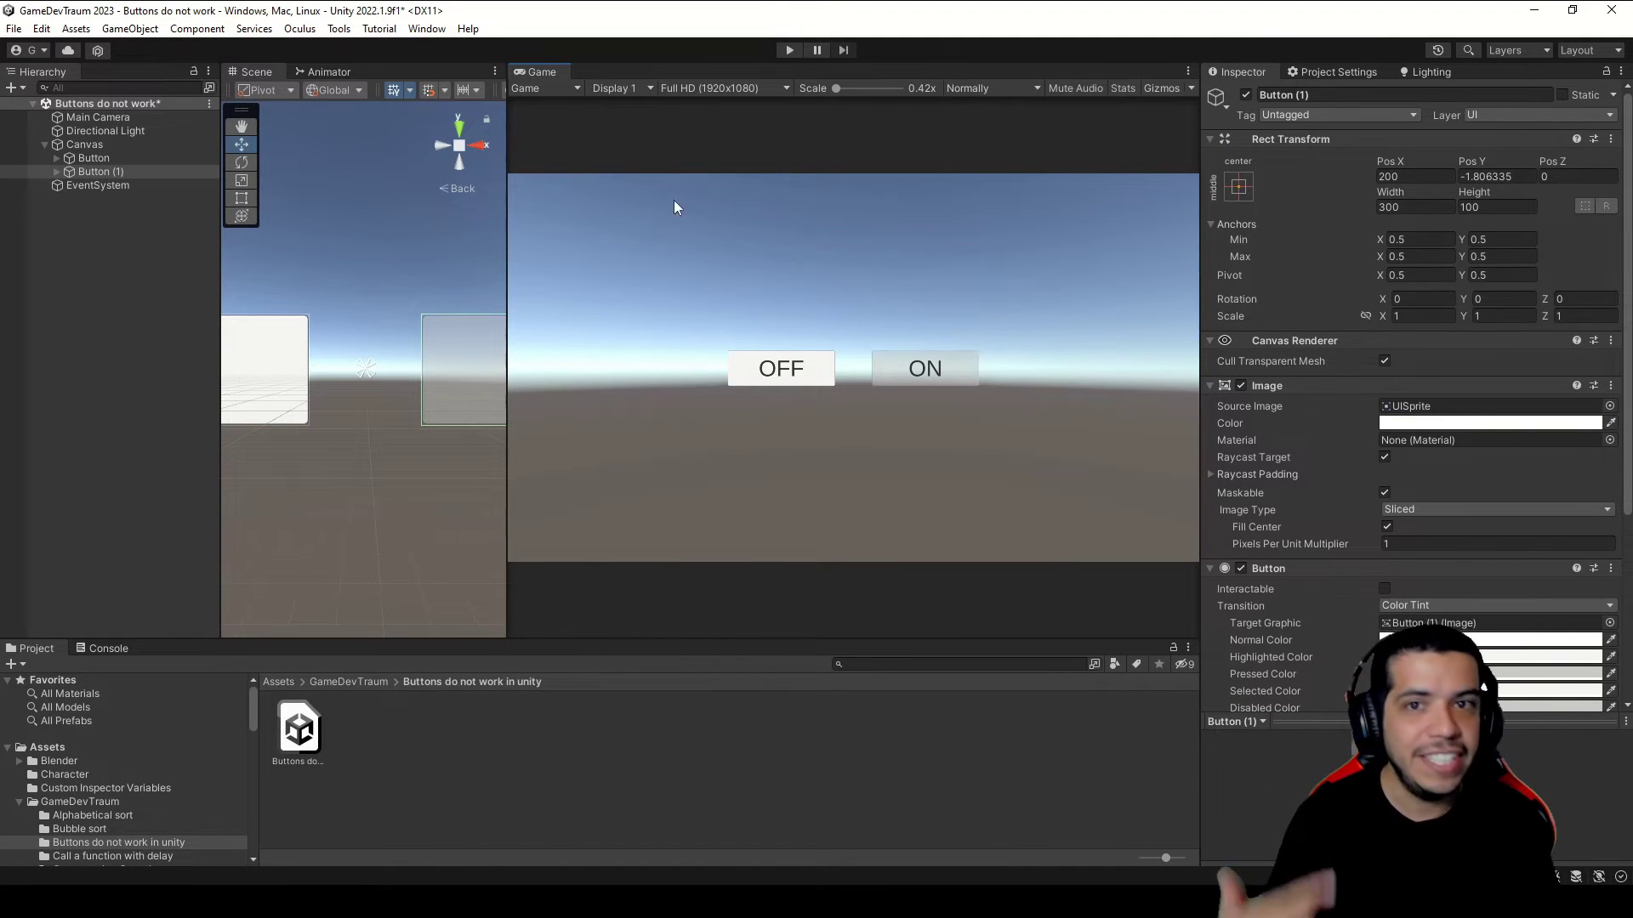
Step: Inspect the OFF button and then Button (1) in the Inspector, and enter Play mode
{"action": "left_click", "coordinate": [93, 159]}
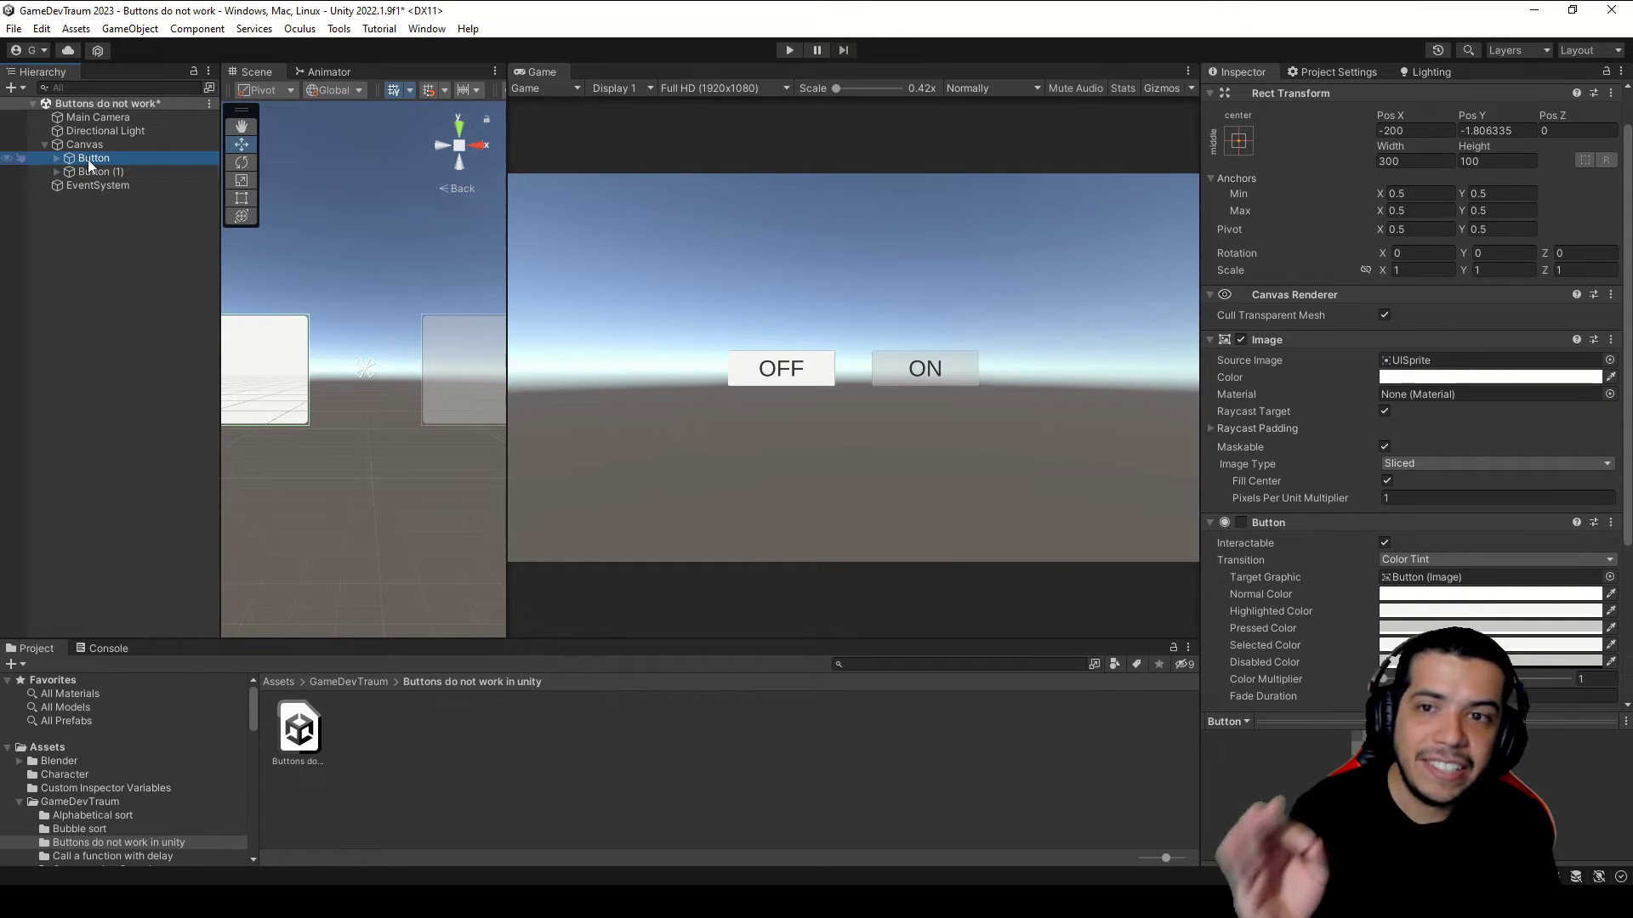
{"action": "scroll", "coordinate": [1357, 291], "scroll_direction": "down", "scroll_amount": 5}
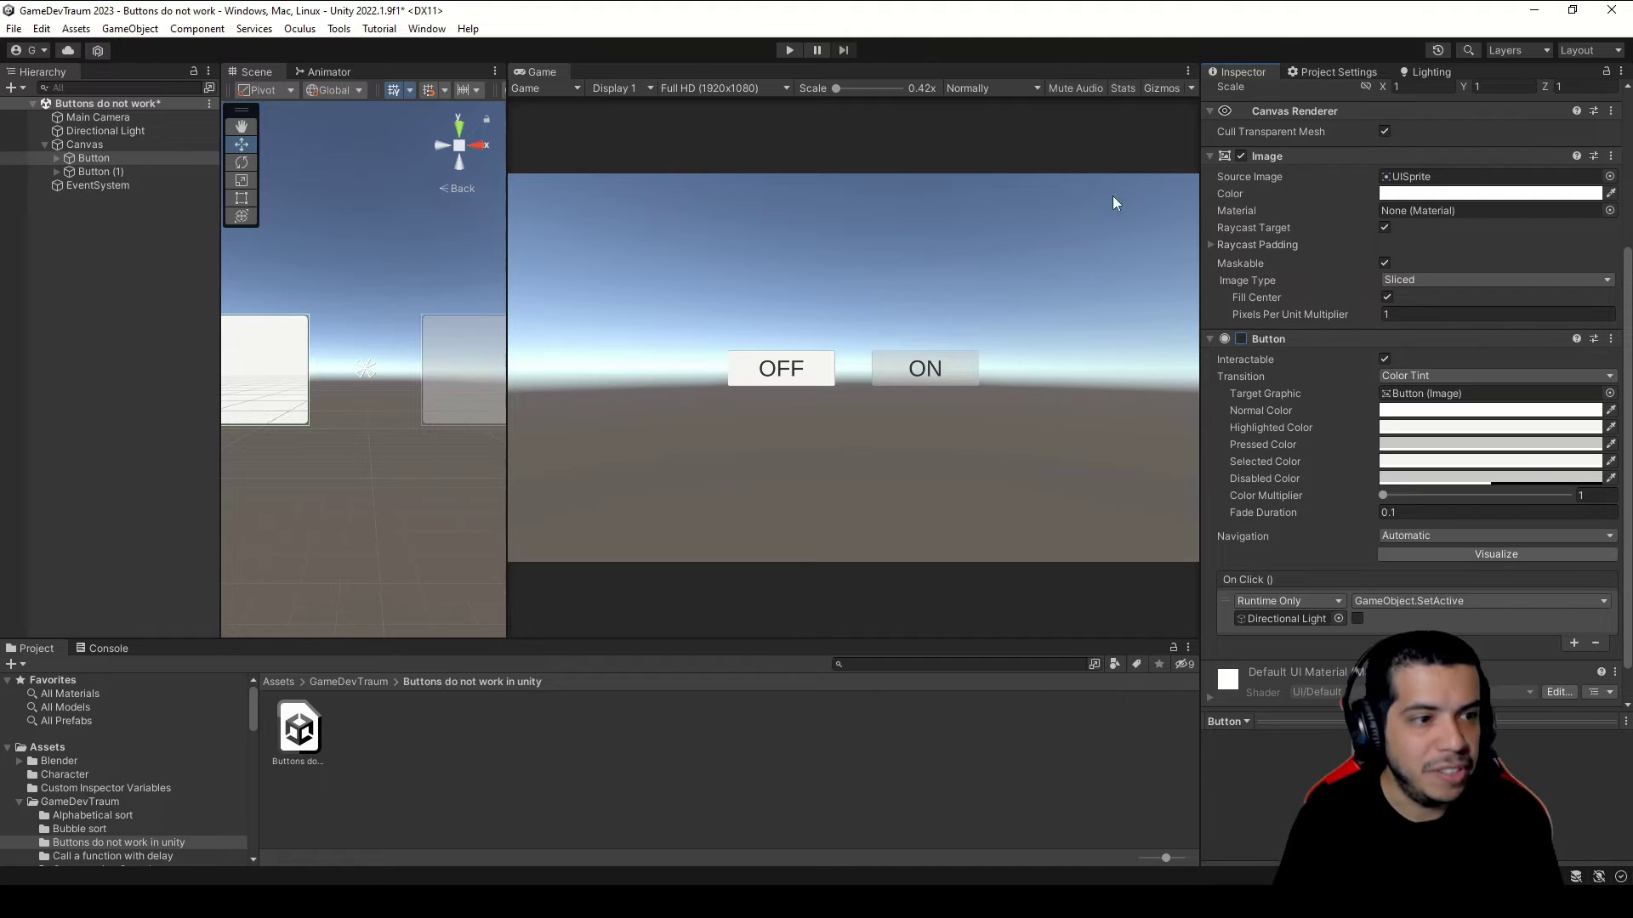
{"action": "left_click", "coordinate": [209, 172]}
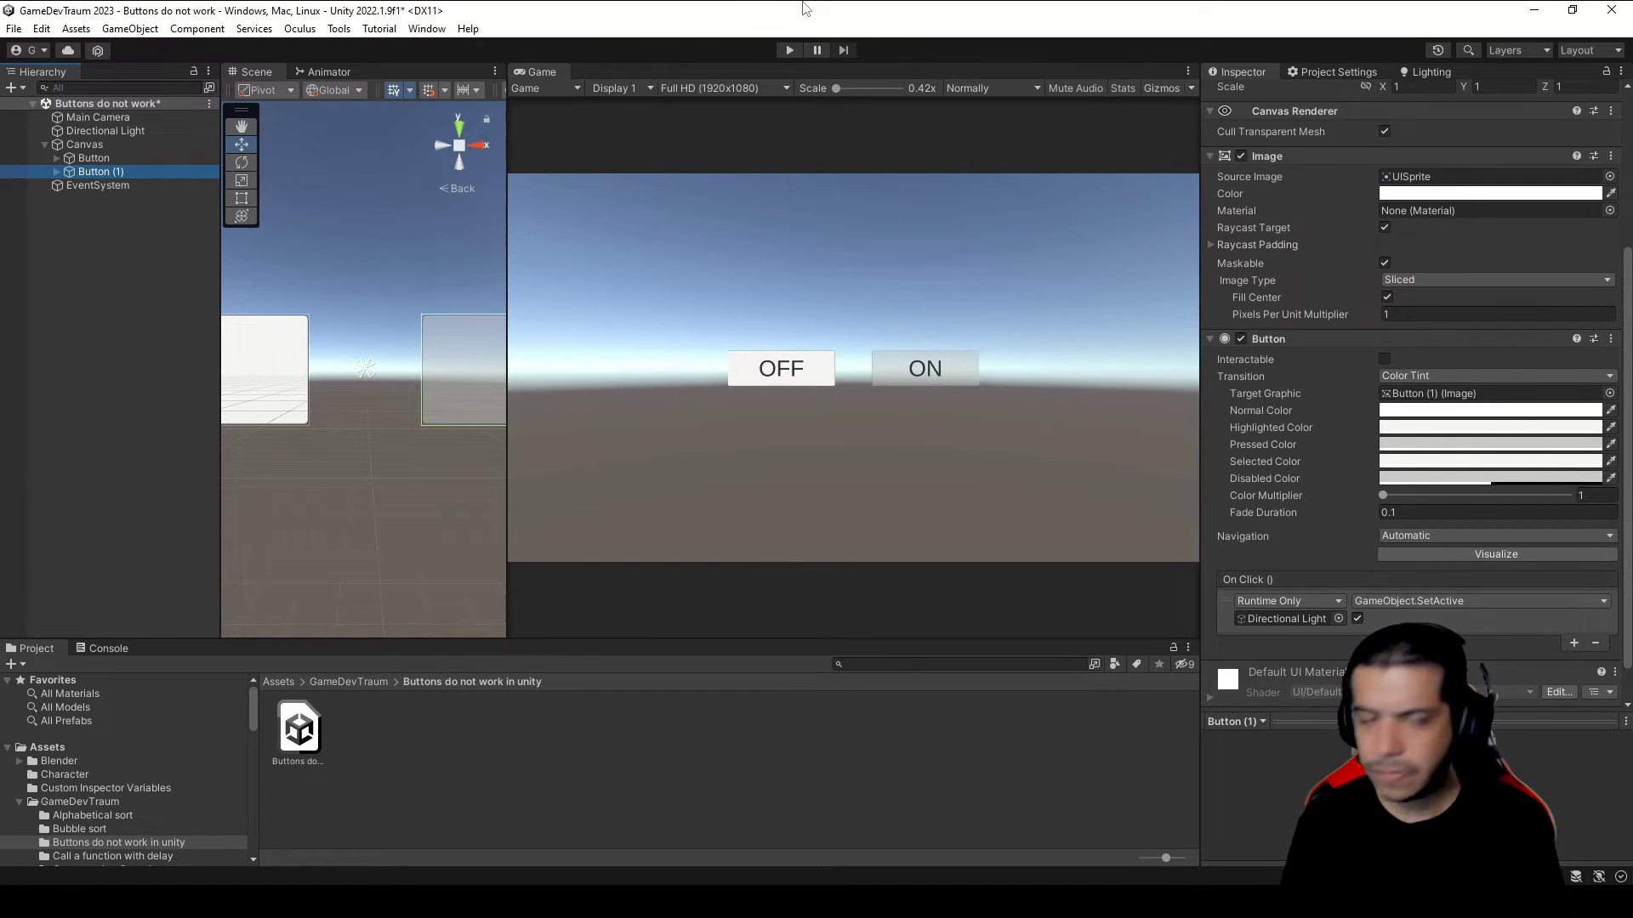
{"action": "left_click", "coordinate": [789, 50]}
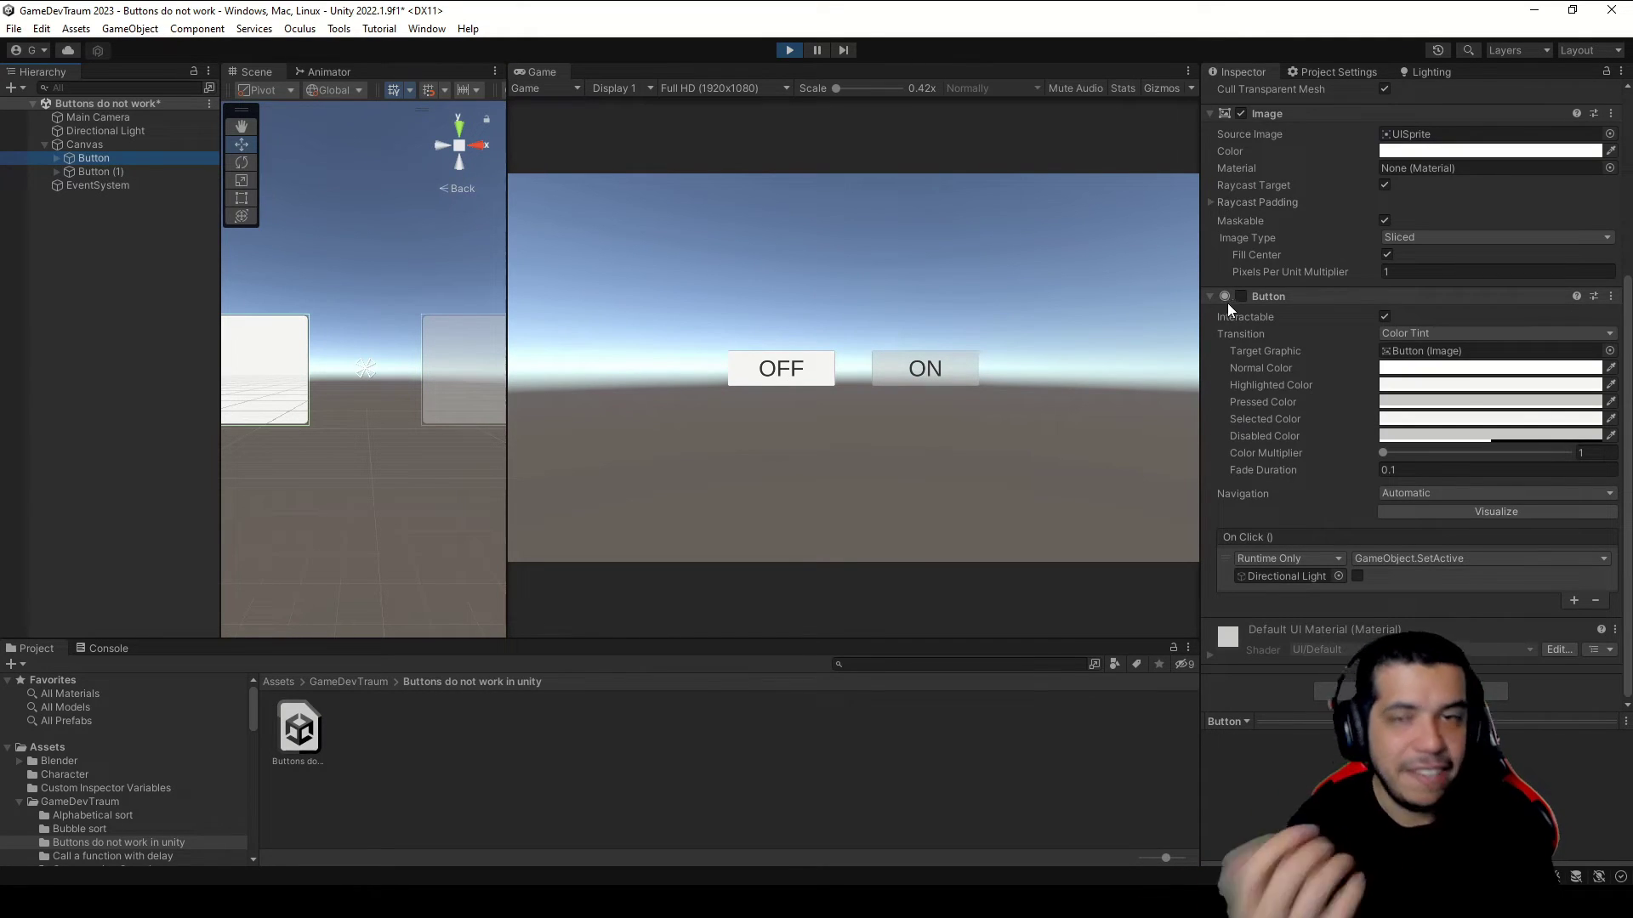
Step: In play, click OFF, tick Interactable on Button (1), toggle ON then OFF, and exit Play
{"action": "left_click", "coordinate": [1241, 296]}
{"action": "left_click", "coordinate": [733, 366]}
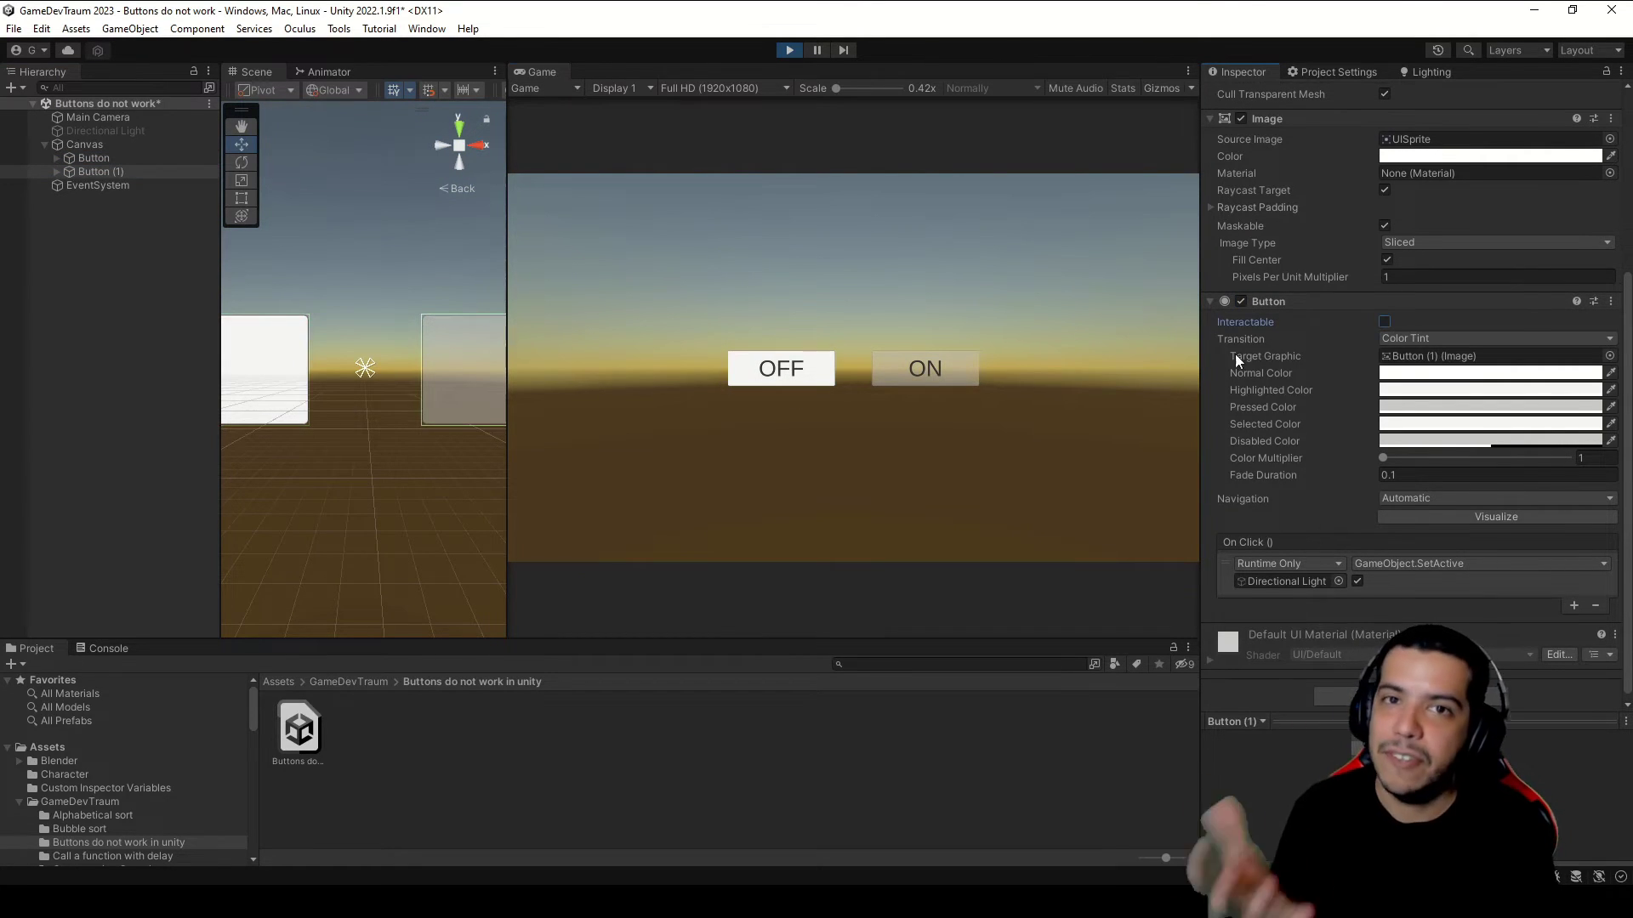
{"action": "left_click", "coordinate": [1384, 322]}
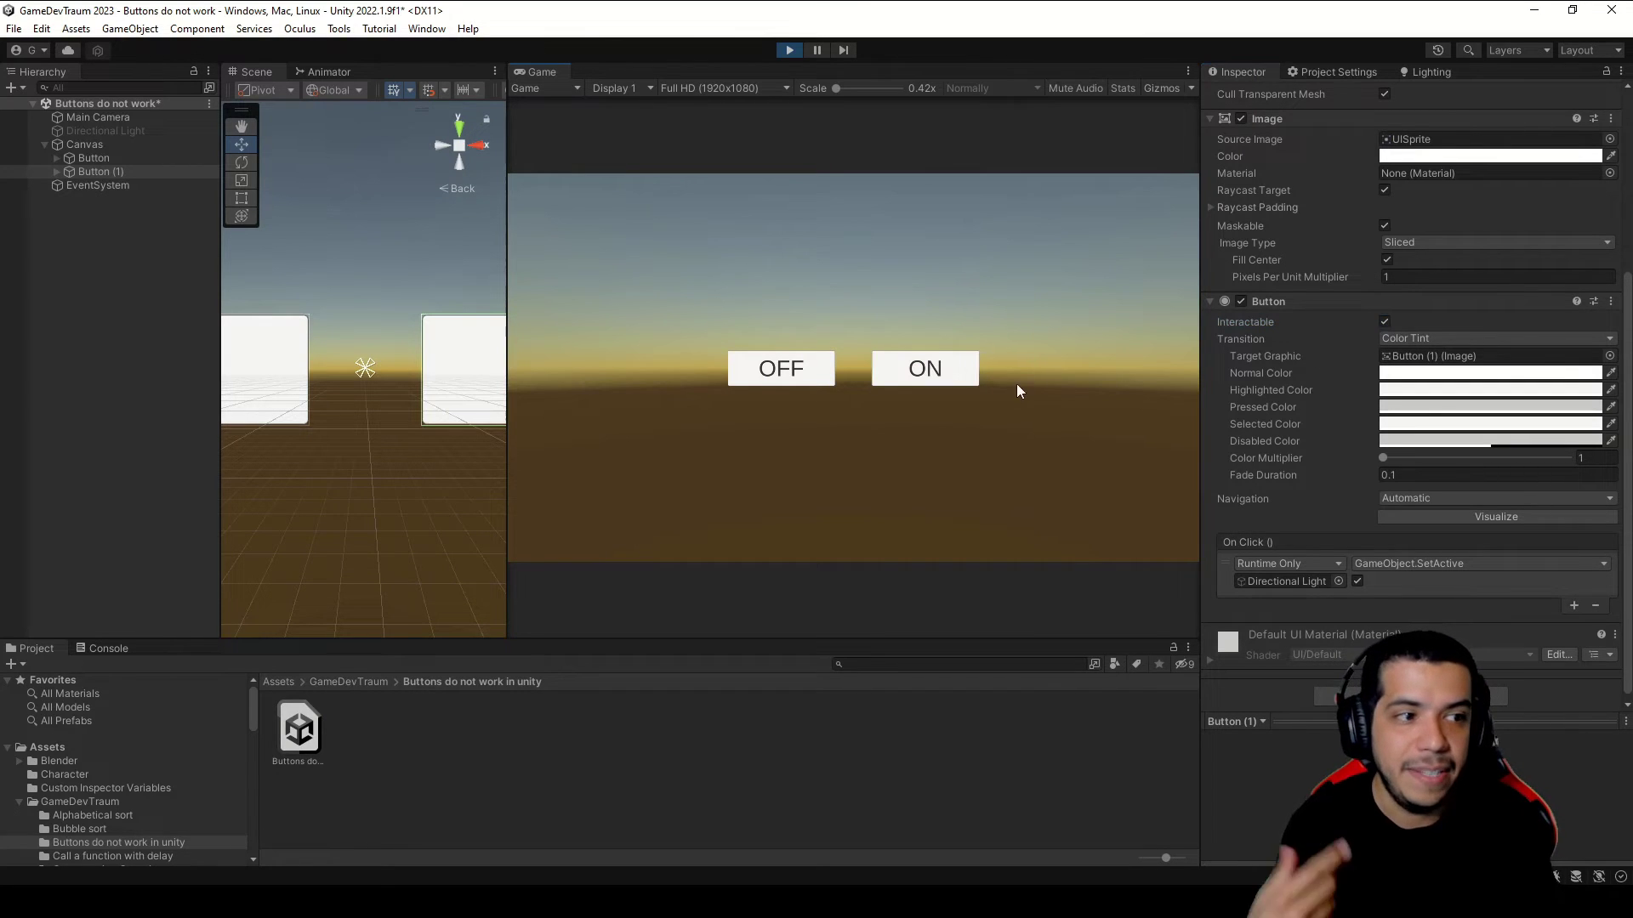
{"action": "left_click", "coordinate": [890, 367]}
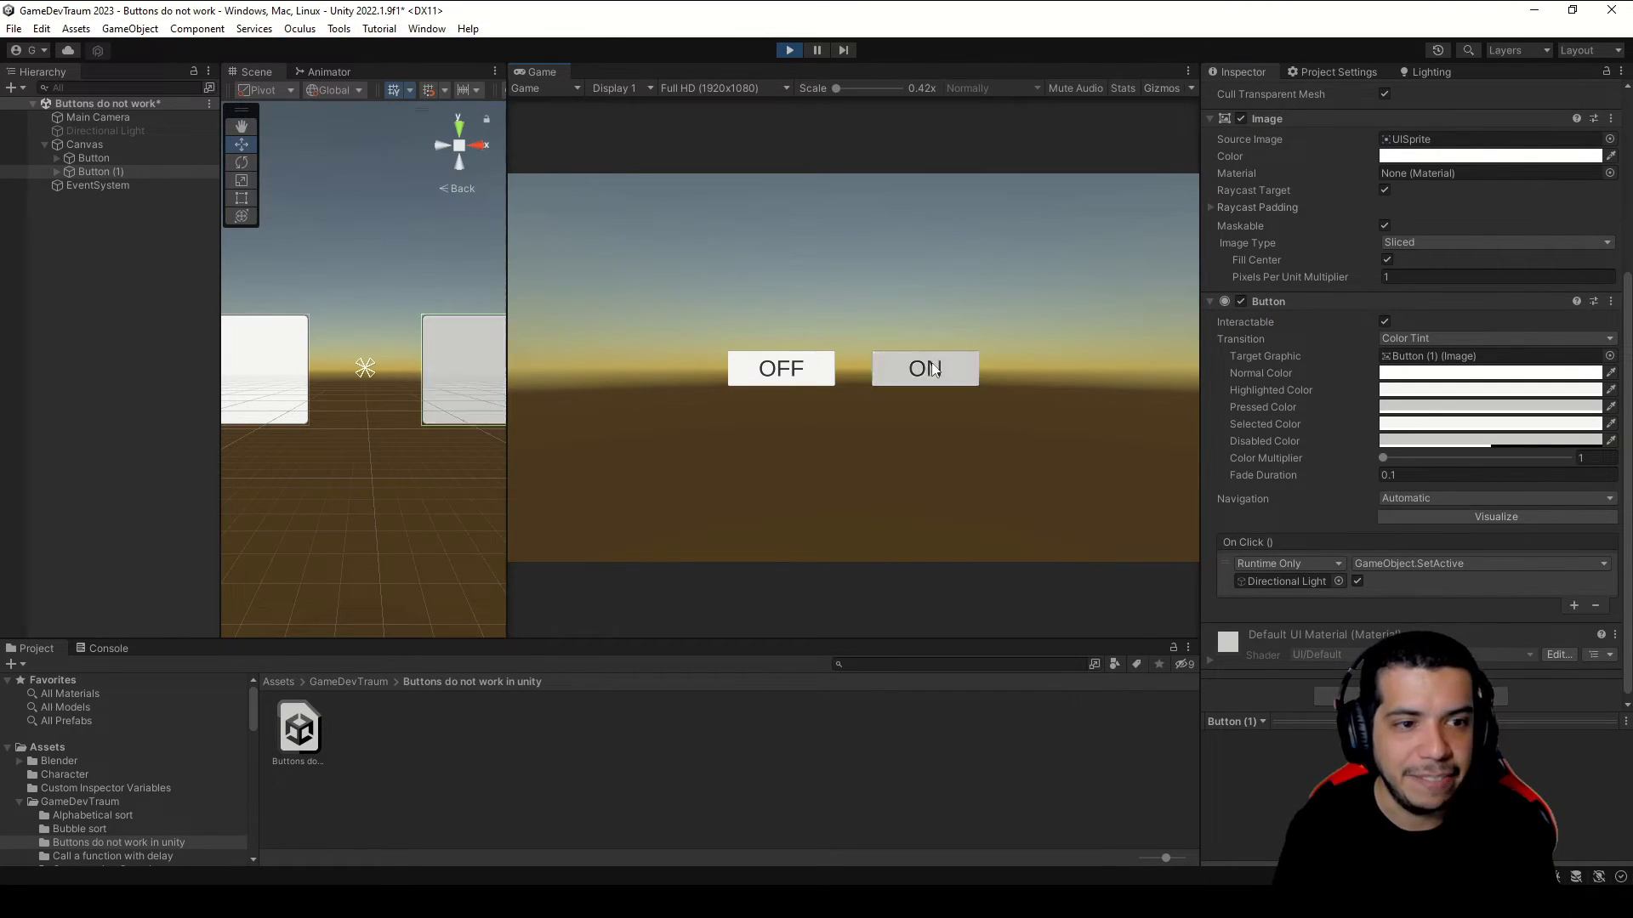
{"action": "left_click", "coordinate": [795, 366]}
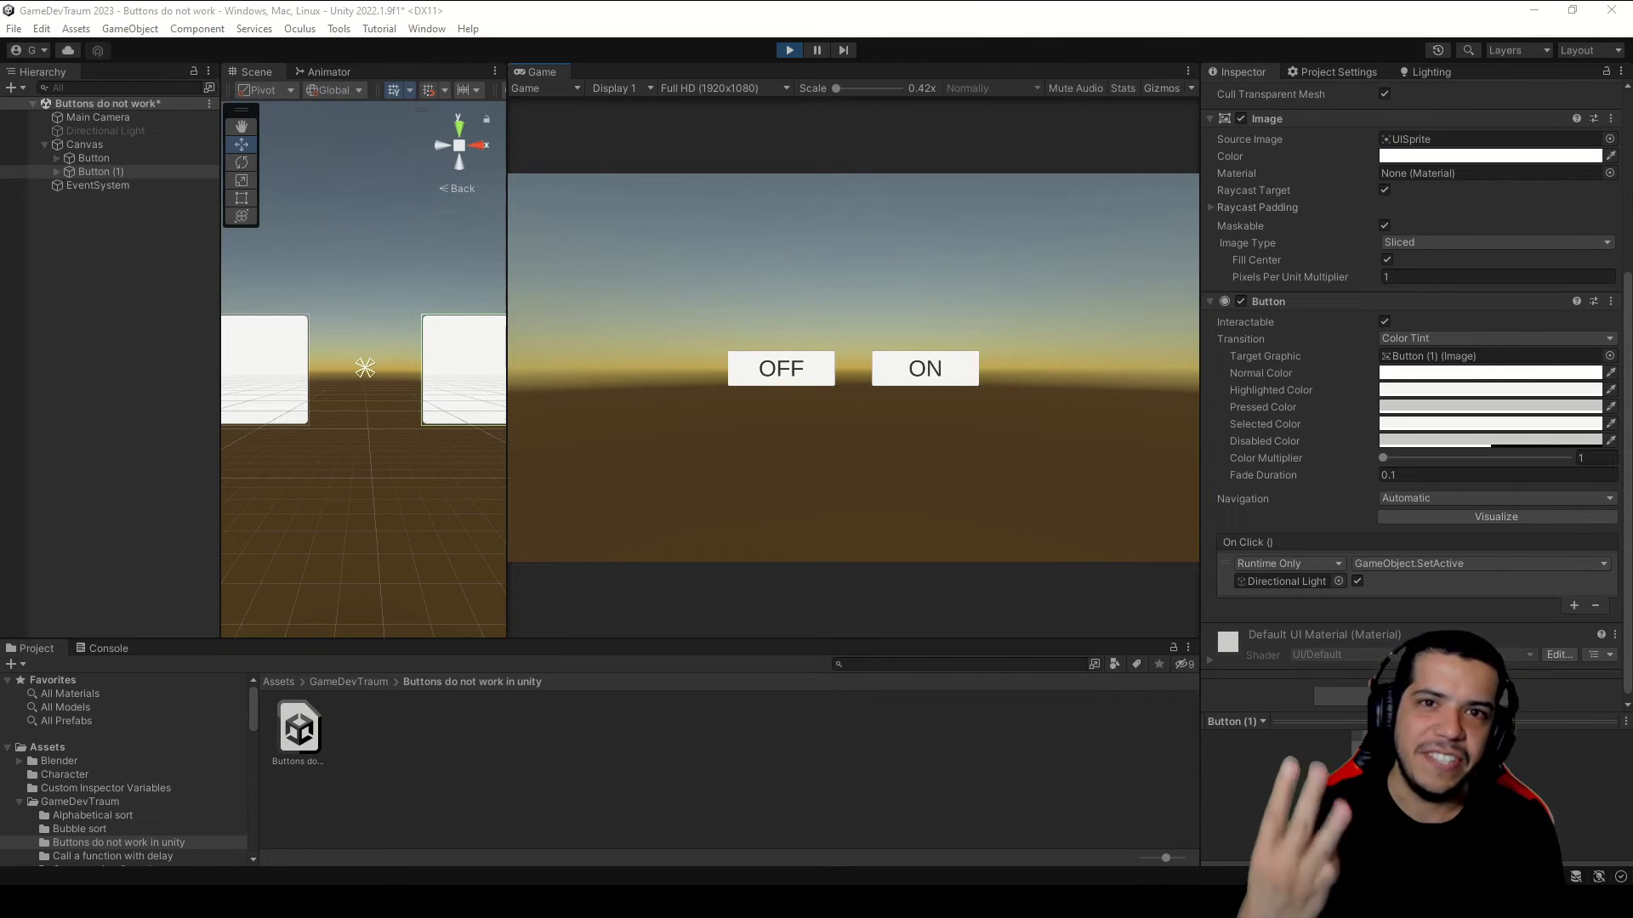
{"action": "key", "text": "ctrl+p"}
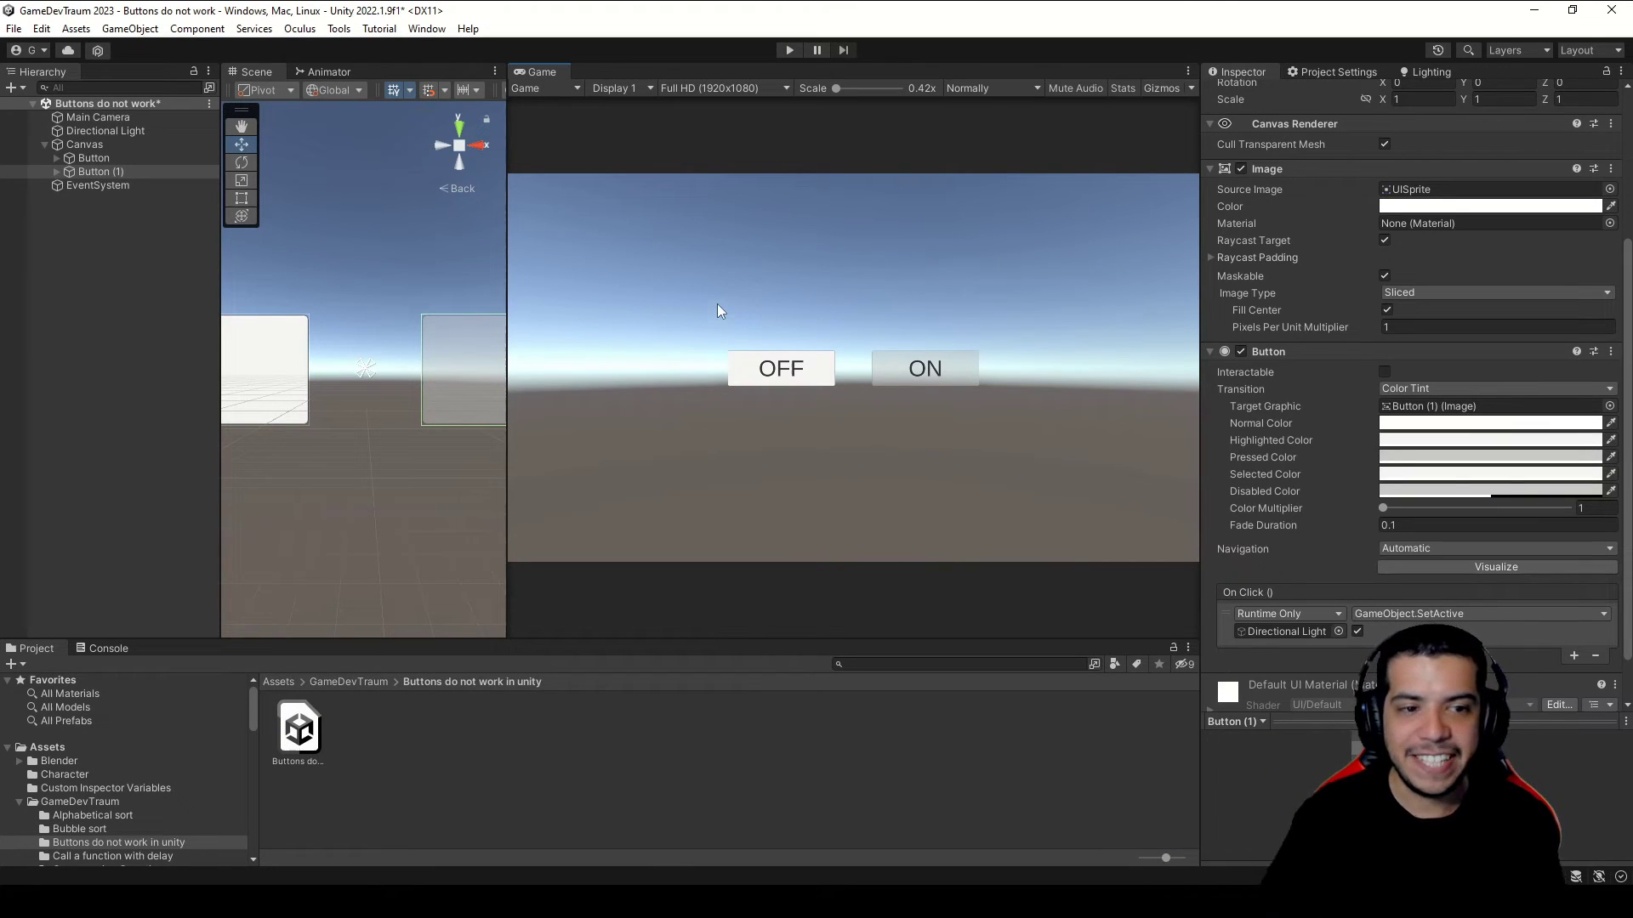
Step: Expand Button and delete its Text (TMP) child
{"action": "left_click", "coordinate": [59, 158]}
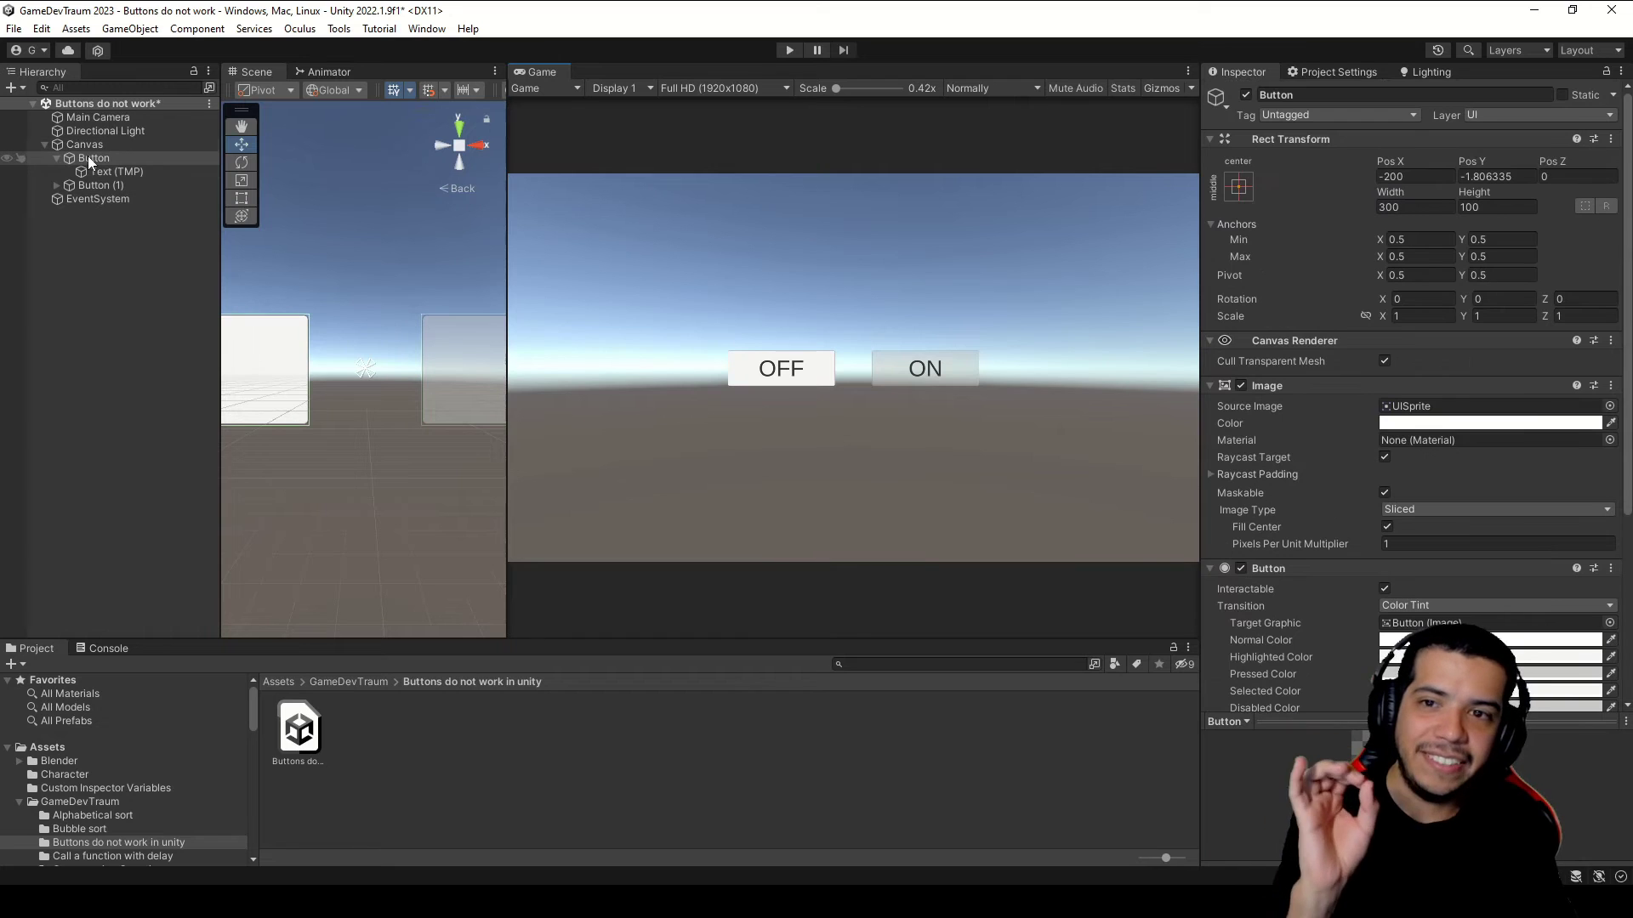
{"action": "left_click", "coordinate": [107, 172]}
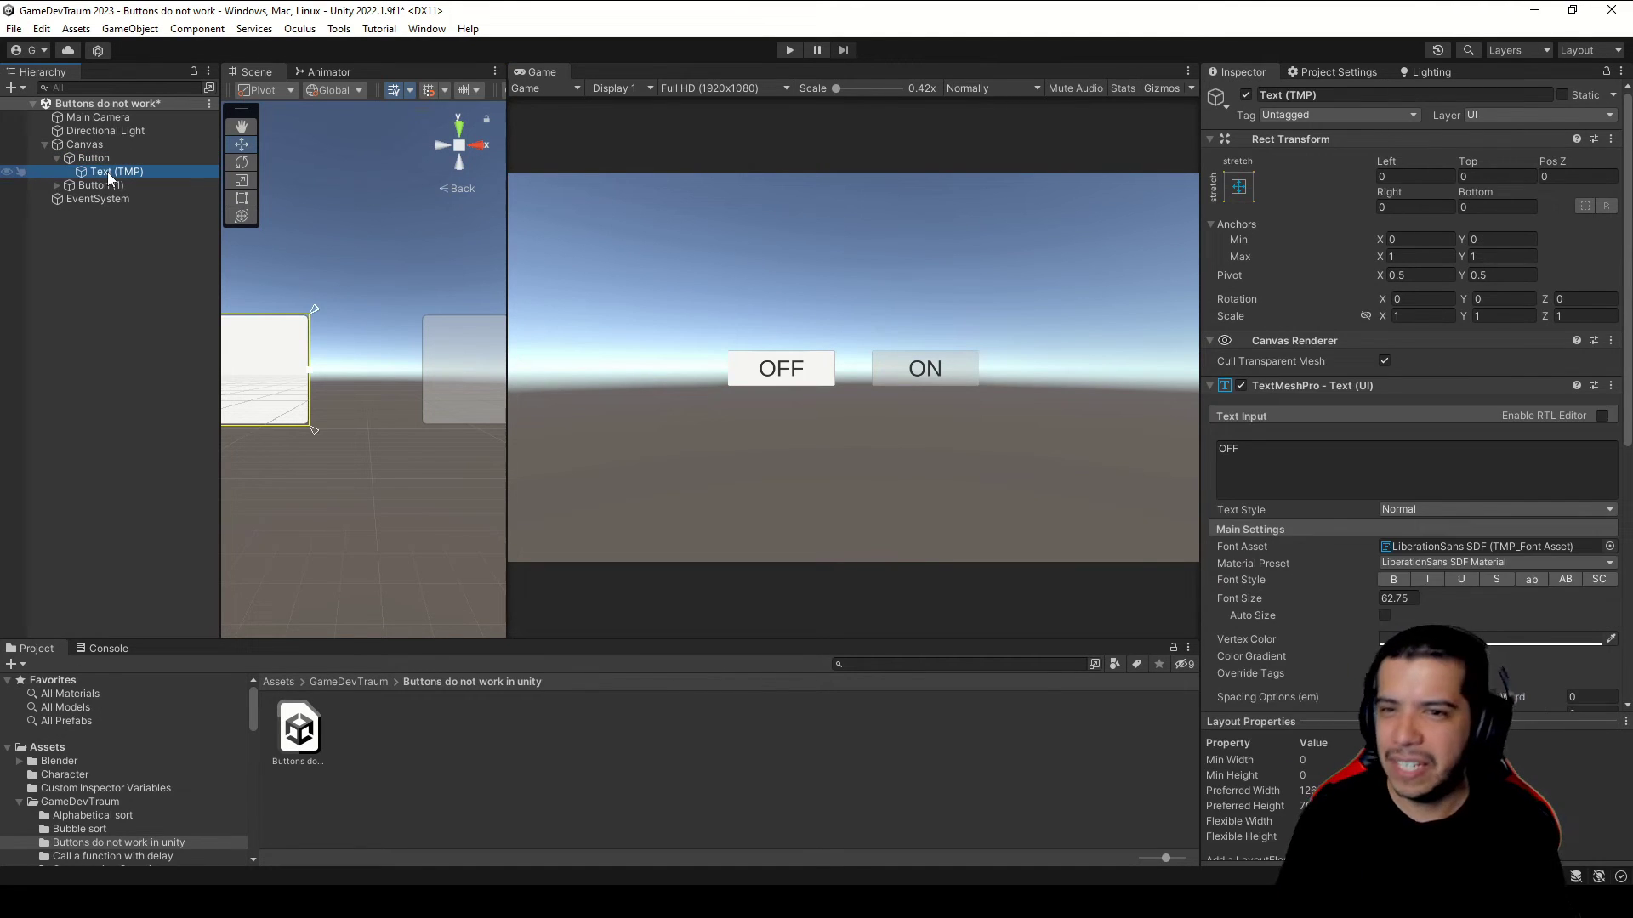
{"action": "key", "text": "Delete"}
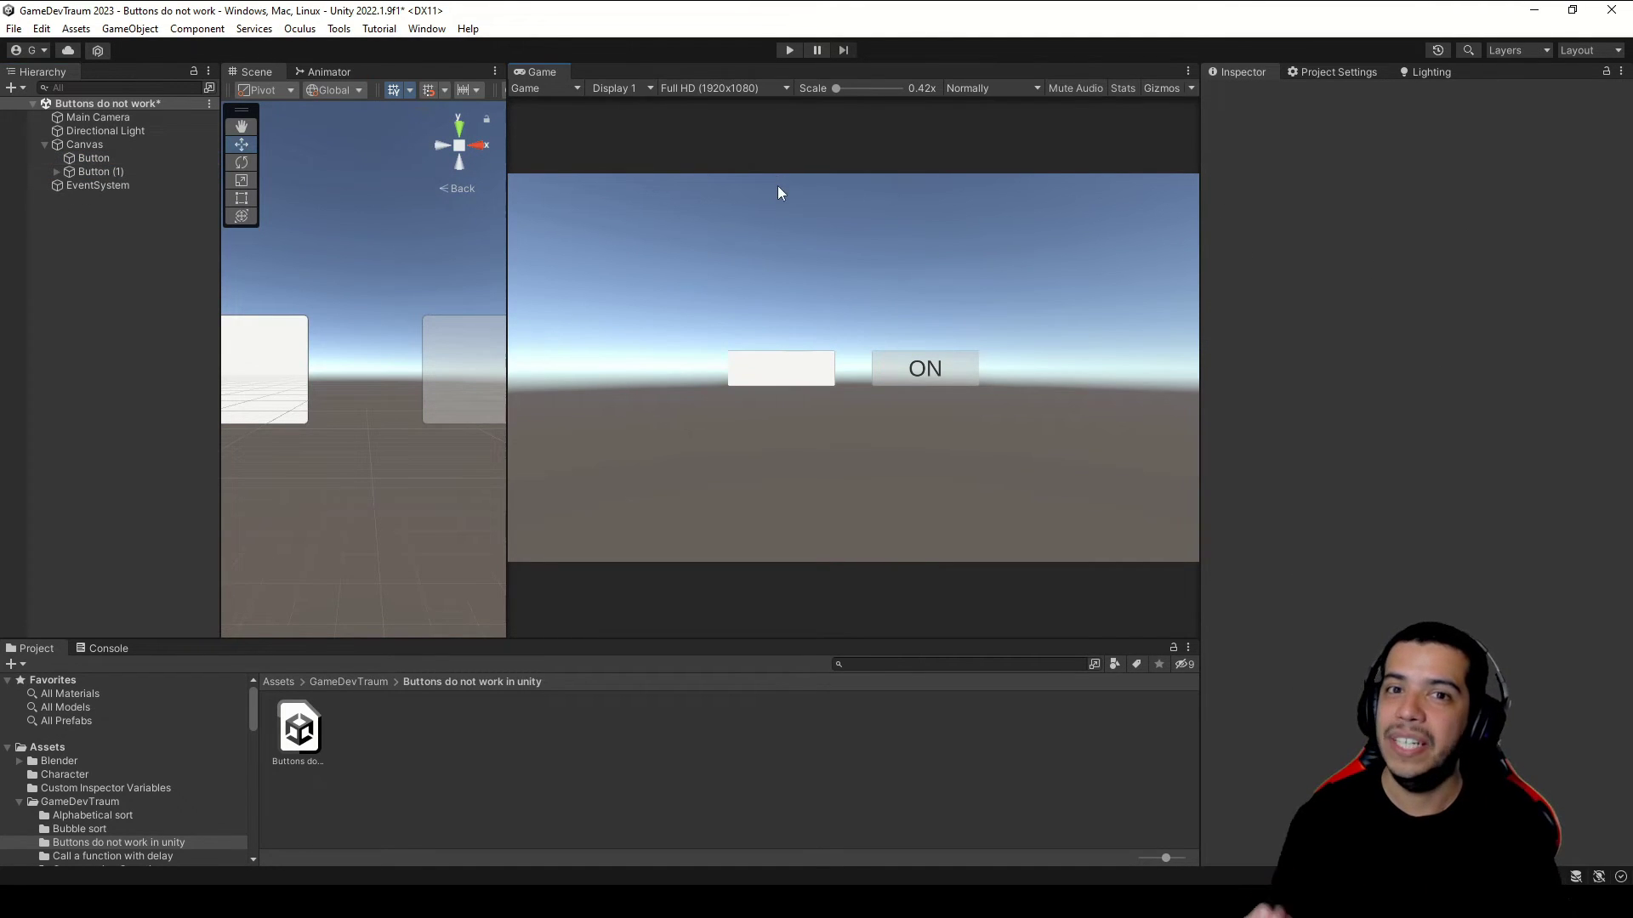
Step: Play the scene, click the blank button to switch the light off, then stop
{"action": "left_click", "coordinate": [787, 51]}
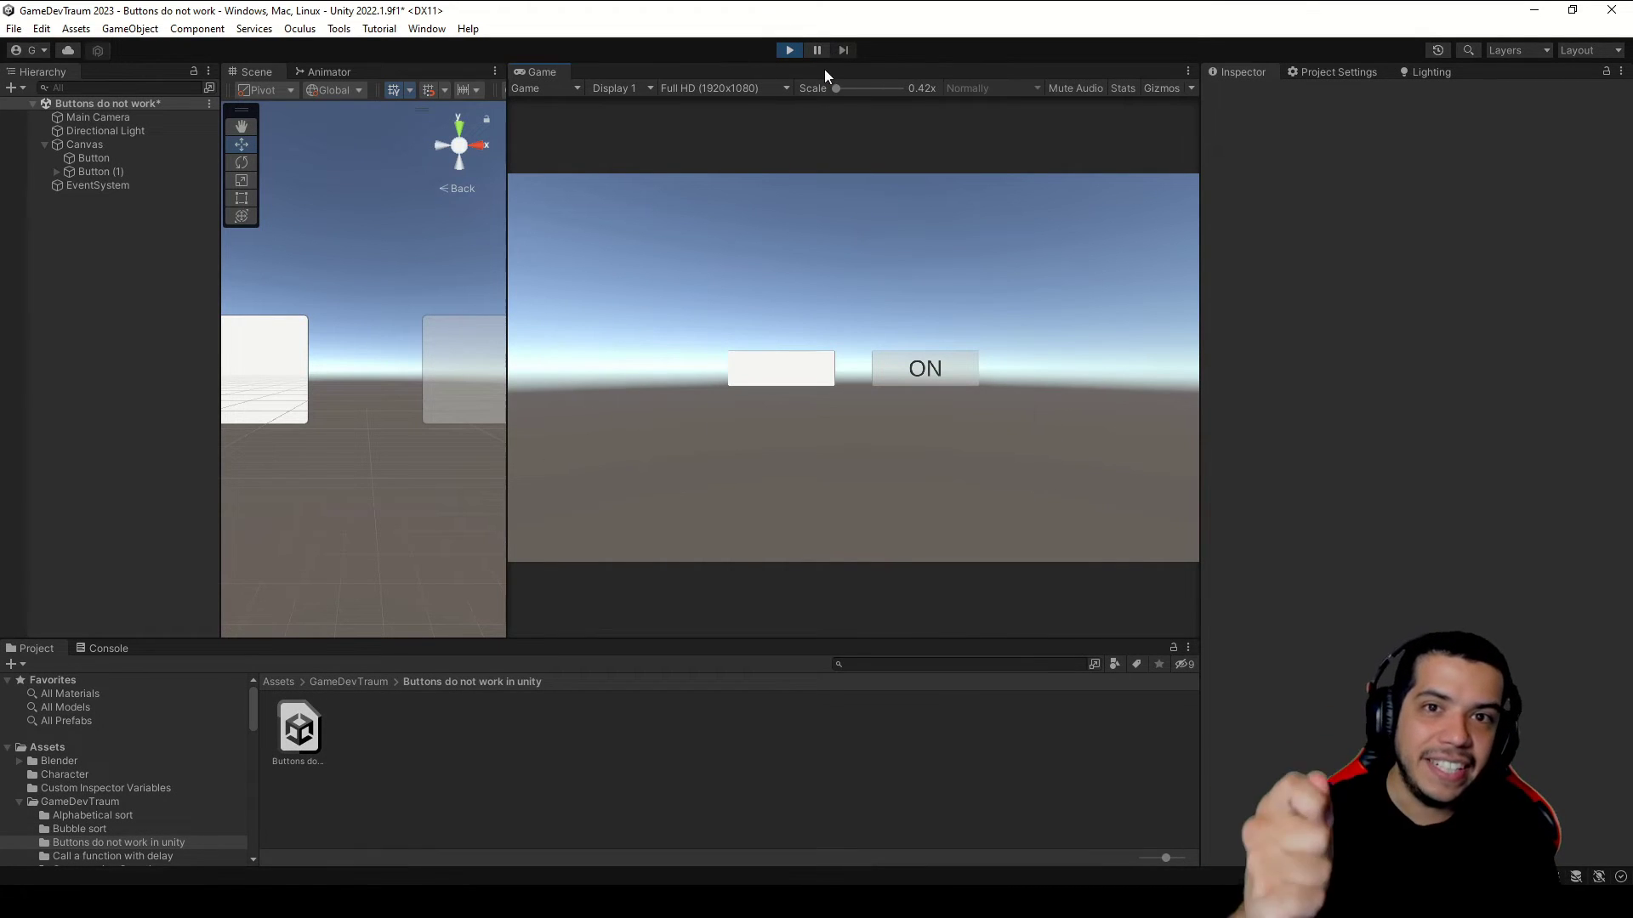
{"action": "left_click", "coordinate": [786, 374]}
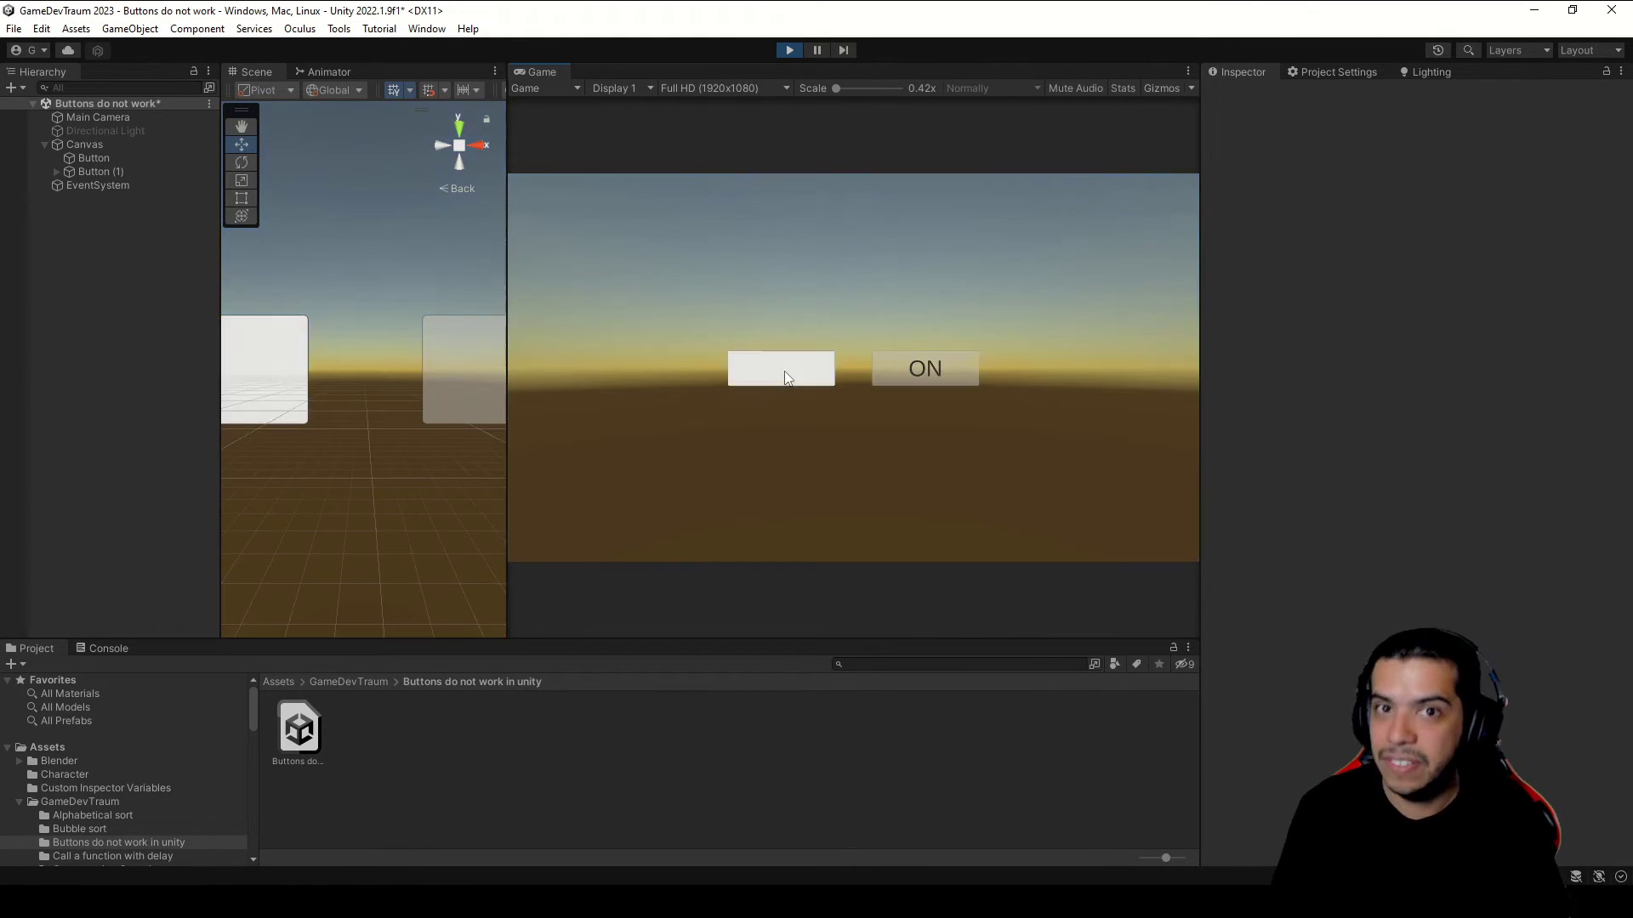
{"action": "left_click", "coordinate": [788, 51]}
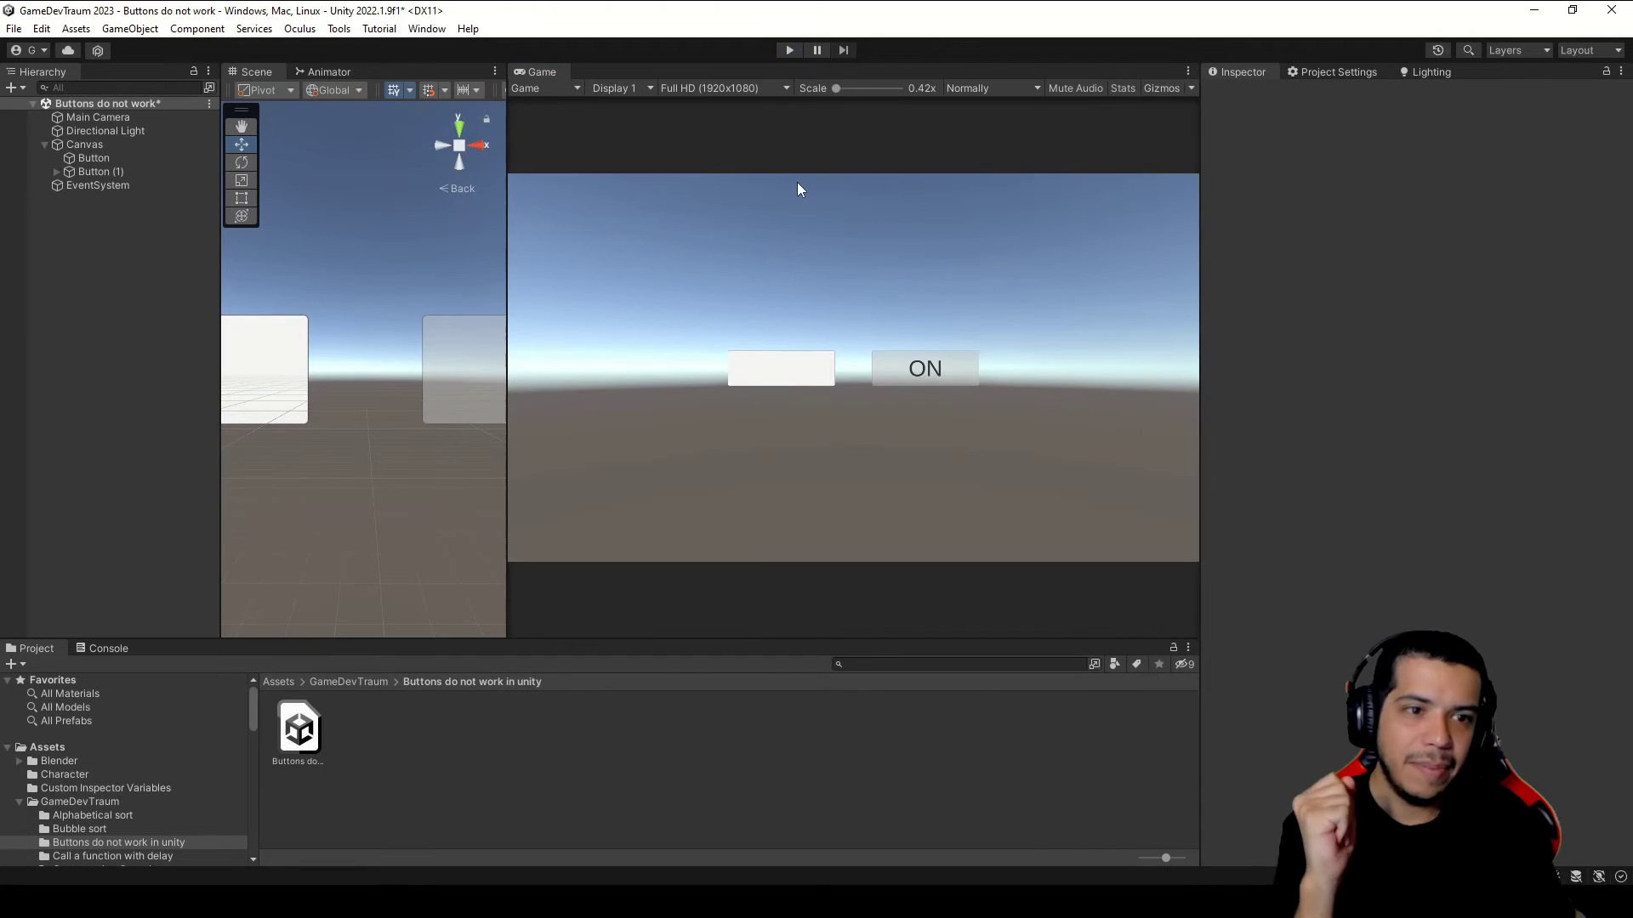
Step: Untick Raycast Target on the blank button's Image, leaving its colour white, then enter Play mode
{"action": "left_click", "coordinate": [78, 159]}
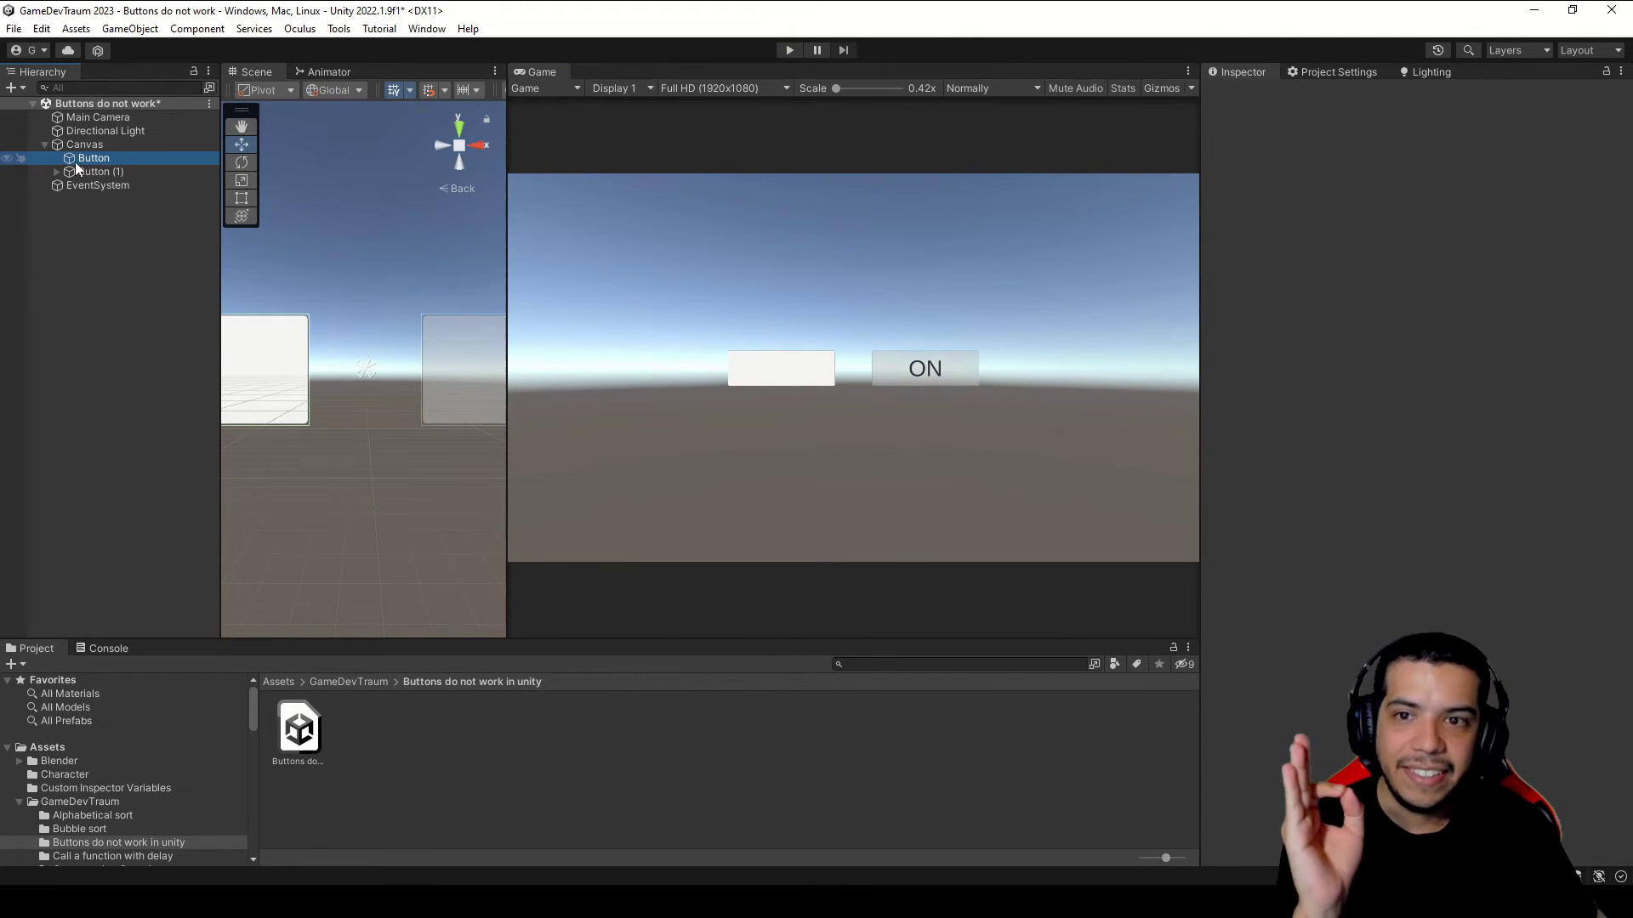
{"action": "scroll", "coordinate": [1347, 318], "scroll_direction": "down", "scroll_amount": 3}
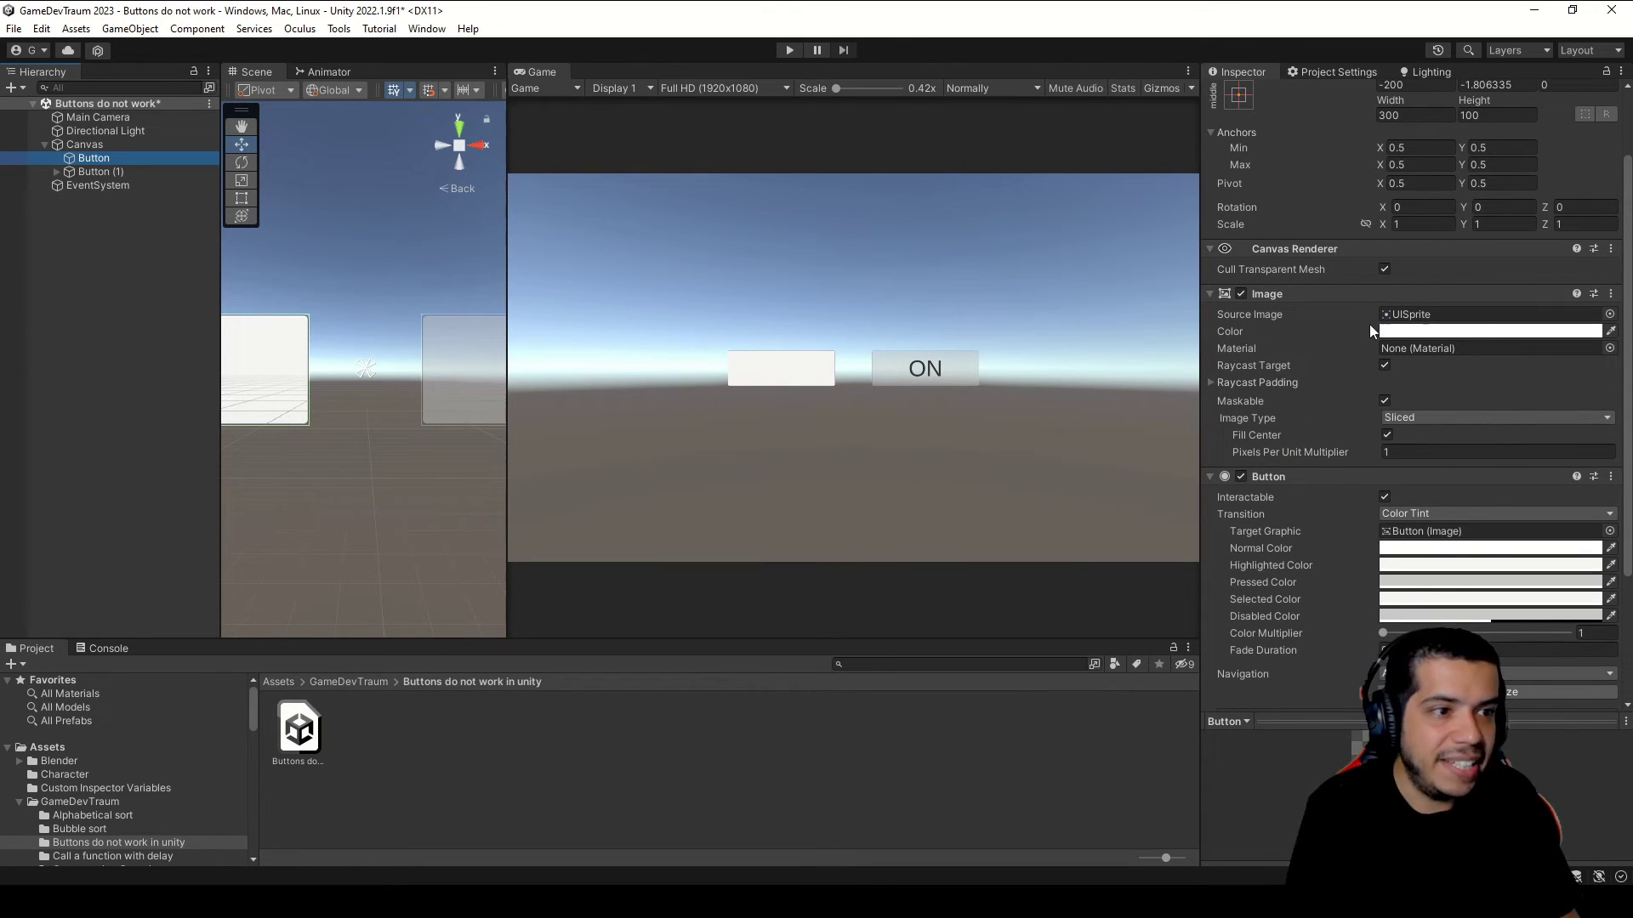
{"action": "left_click", "coordinate": [1488, 331]}
{"action": "left_click_drag", "start_coordinate": [1490, 445], "coordinate": [1367, 366]}
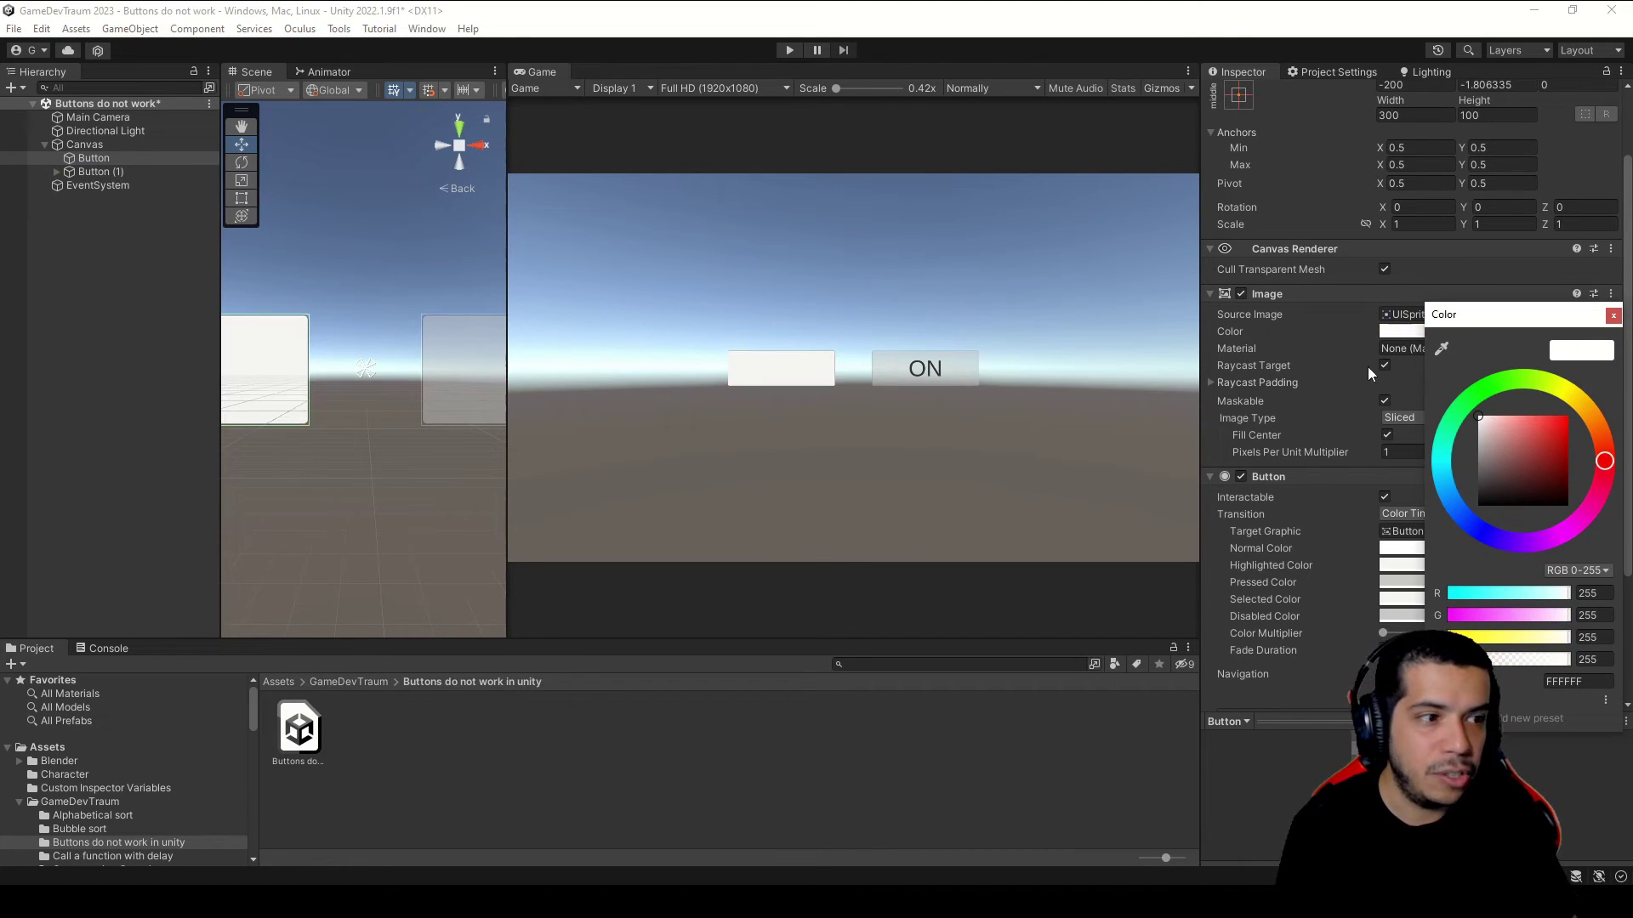
{"action": "left_click", "coordinate": [1613, 315]}
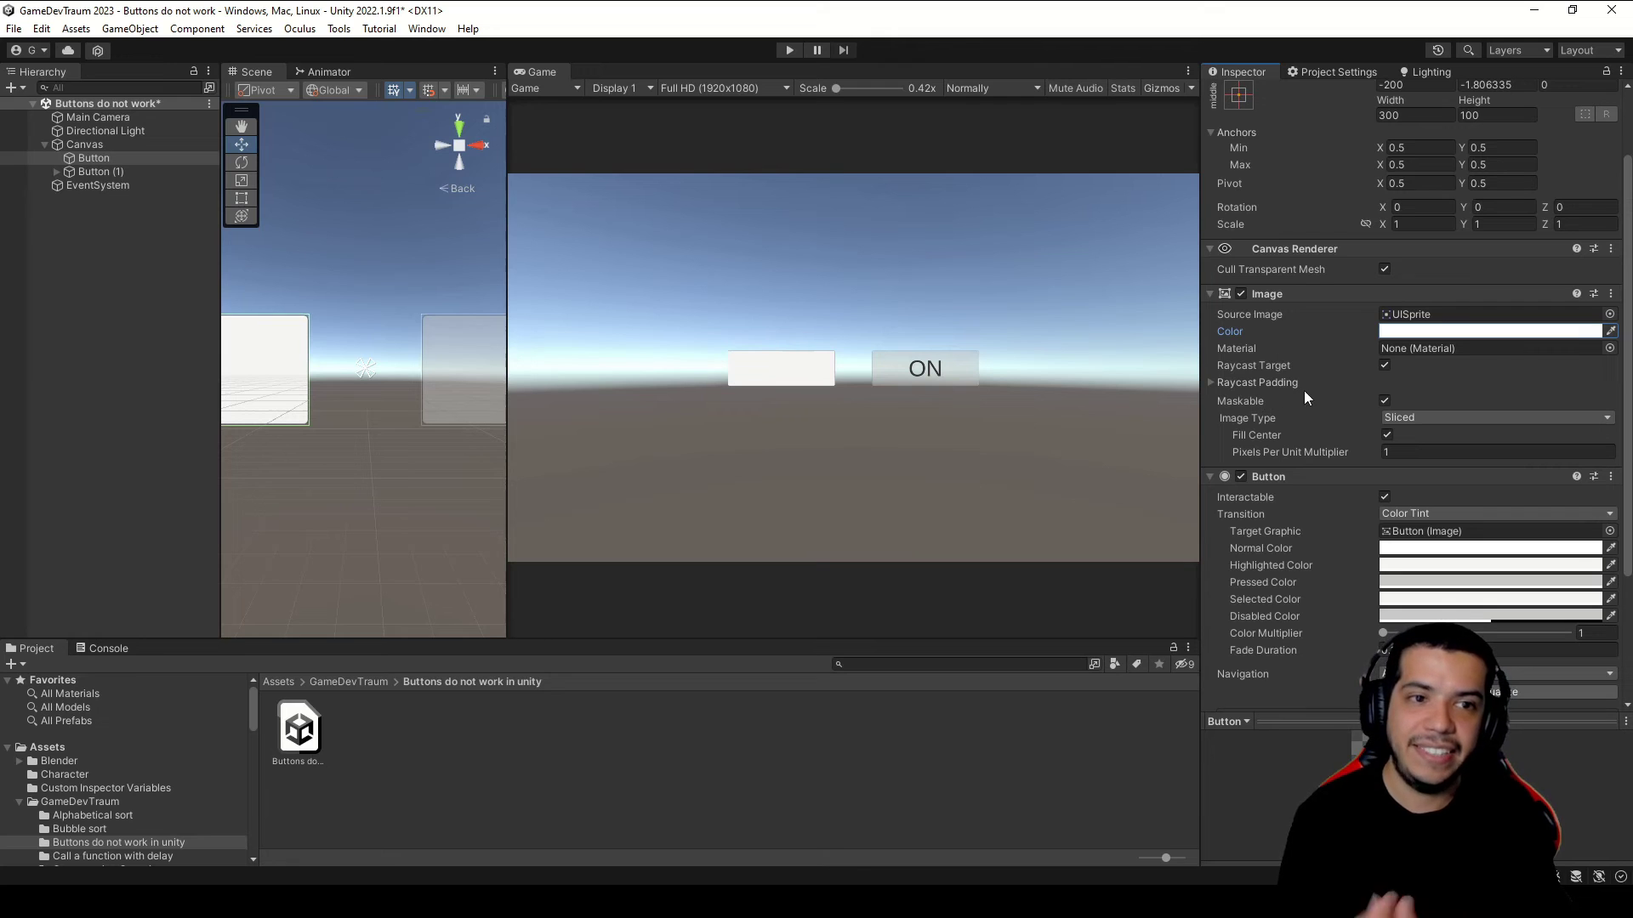
{"action": "left_click", "coordinate": [1385, 365]}
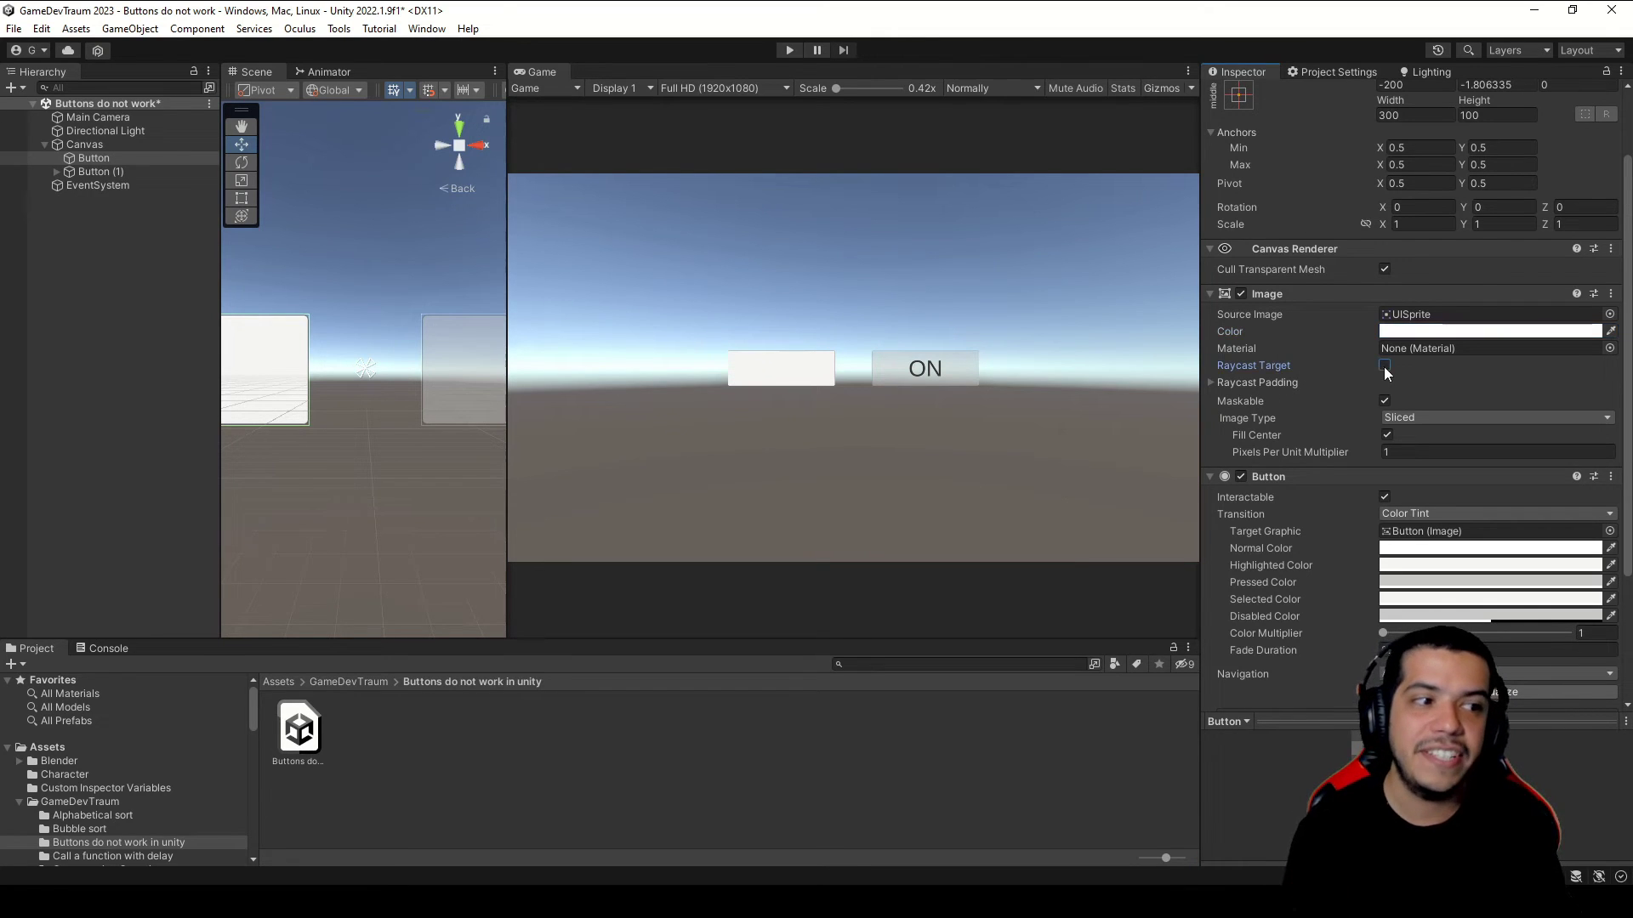
{"action": "left_click", "coordinate": [789, 51]}
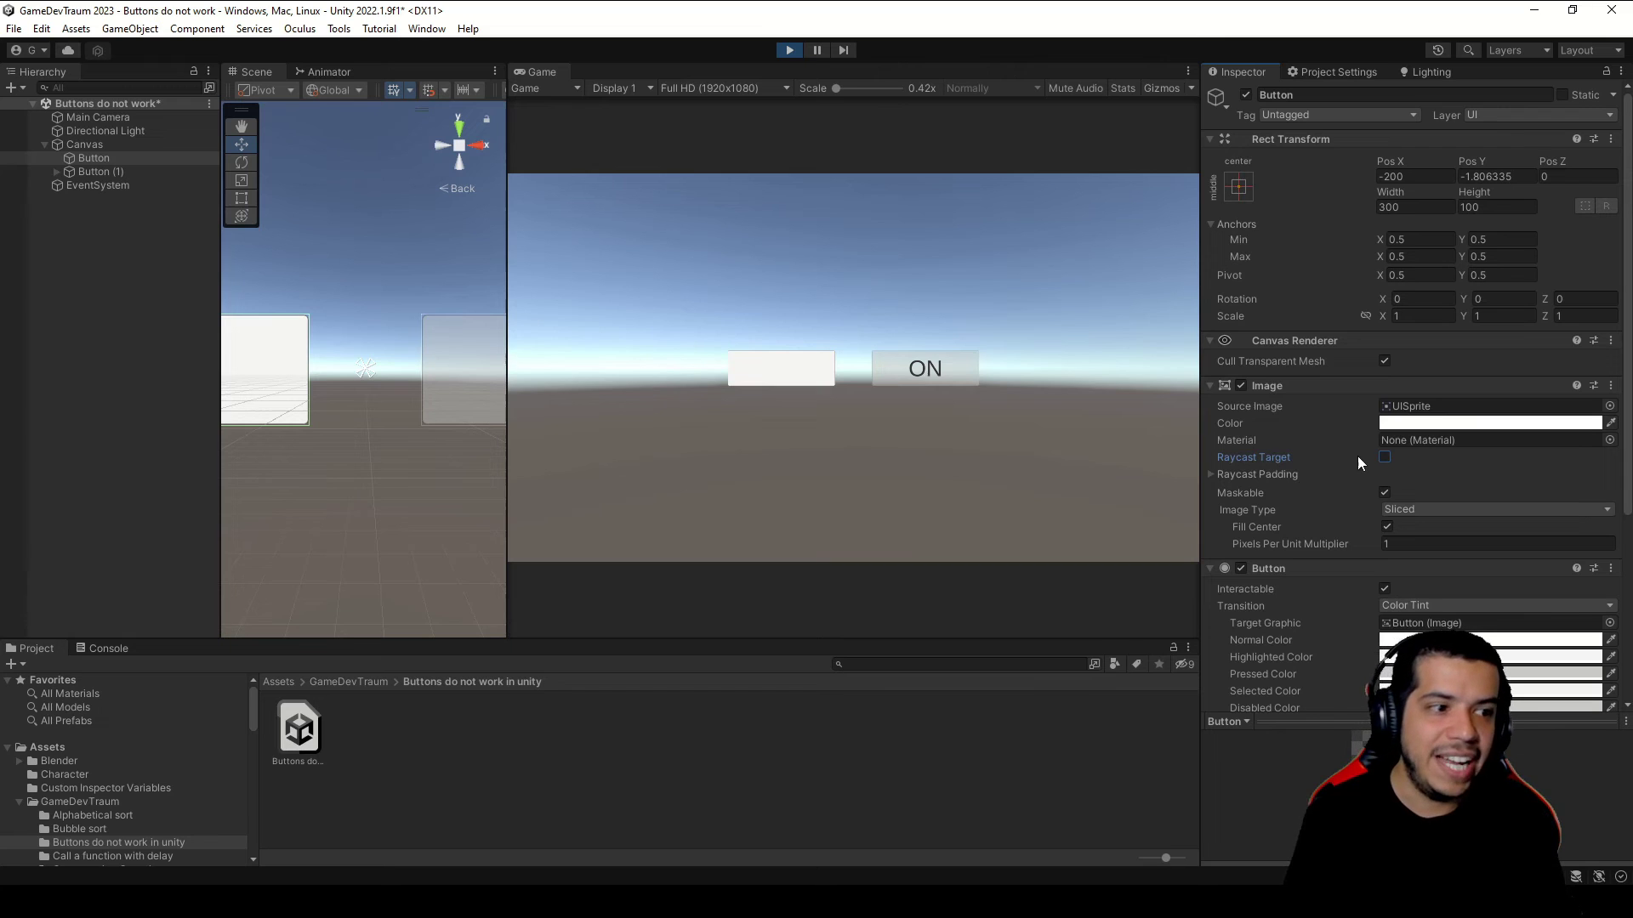
Step: Stop play mode and disable Raycast Target on the ON button's (Button (1)) Image
{"action": "left_click", "coordinate": [812, 380]}
{"action": "key", "text": "ctrl+p"}
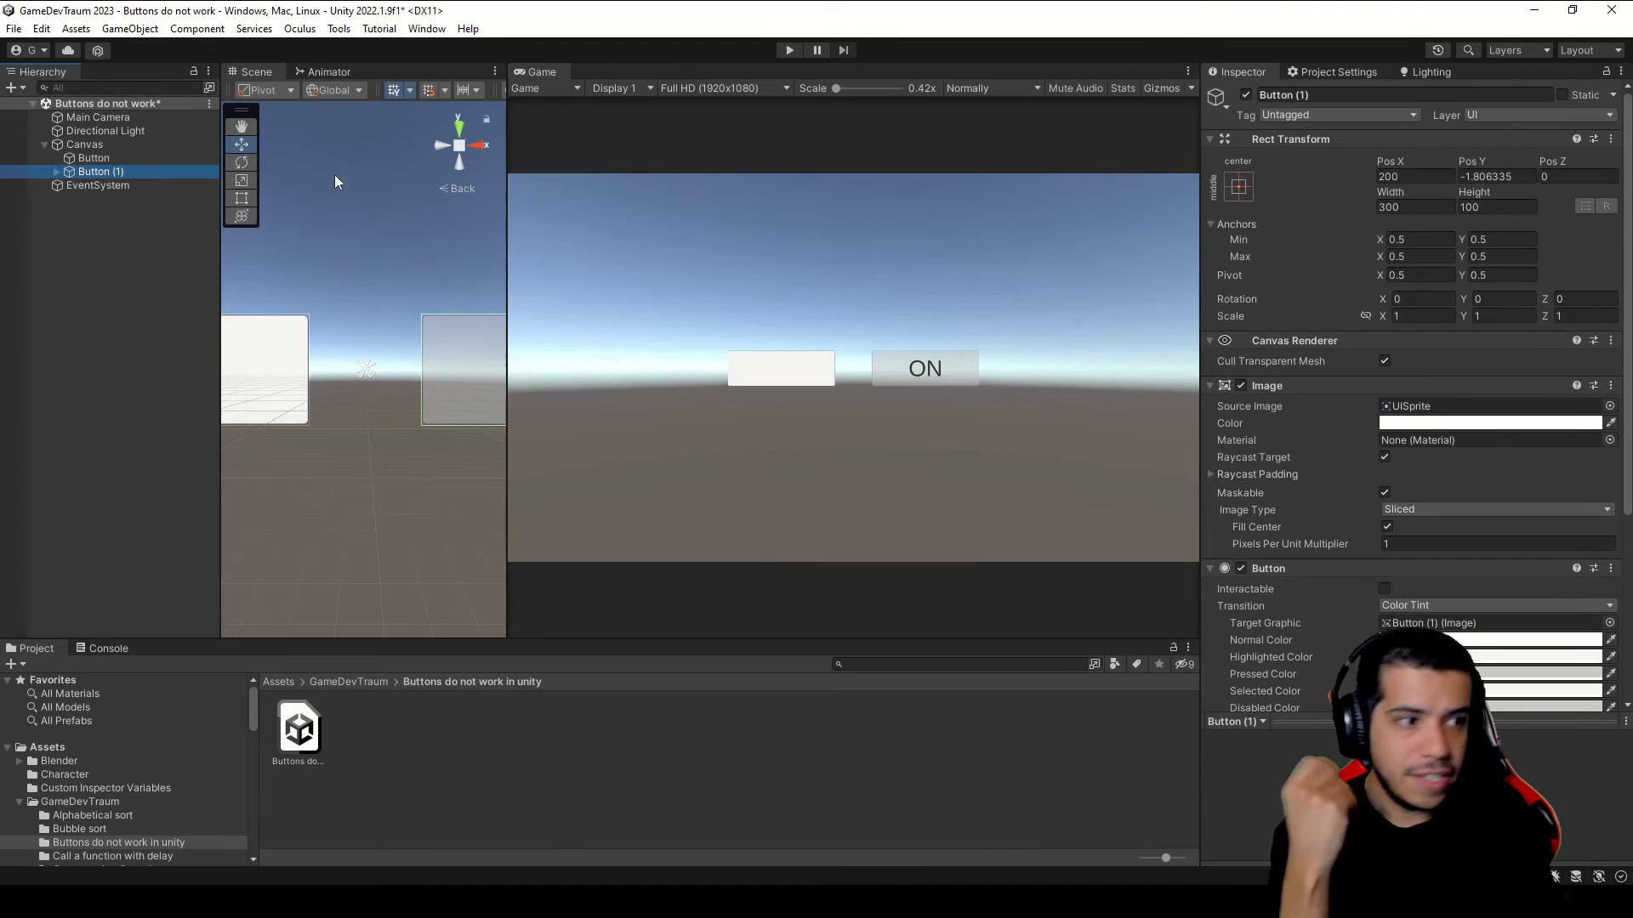
{"action": "left_click", "coordinate": [46, 171]}
{"action": "left_click", "coordinate": [54, 171]}
{"action": "left_click", "coordinate": [97, 186]}
{"action": "left_click", "coordinate": [136, 171]}
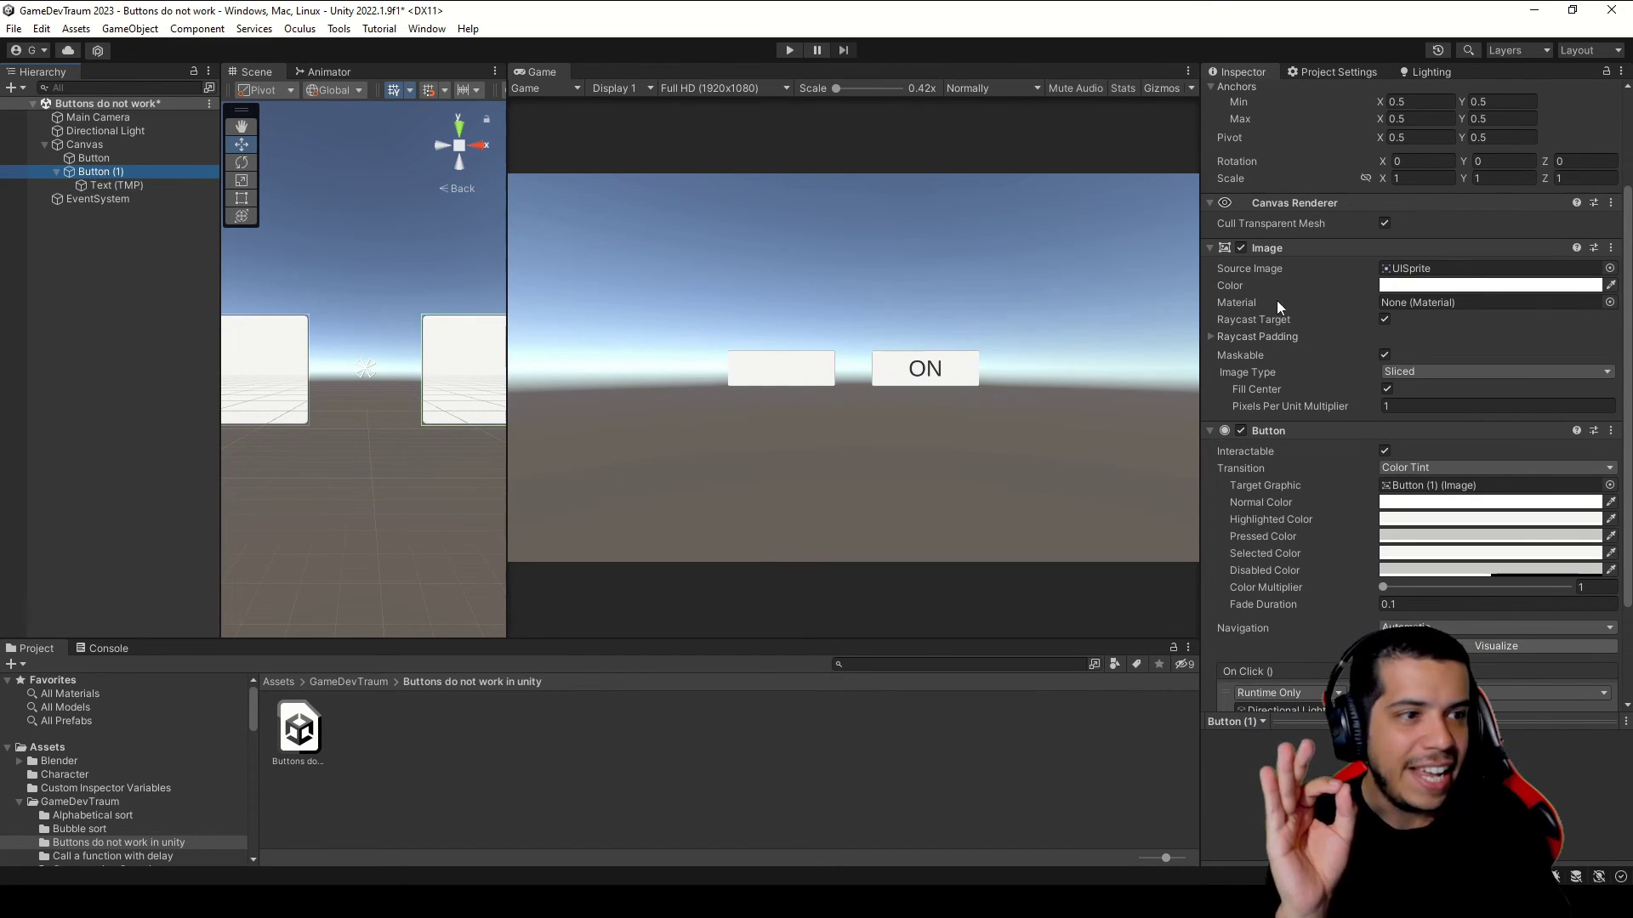
{"action": "left_click", "coordinate": [1384, 319]}
Step: Run the scene and toggle the light off and on twice with the OFF and ON buttons
{"action": "left_click", "coordinate": [790, 49]}
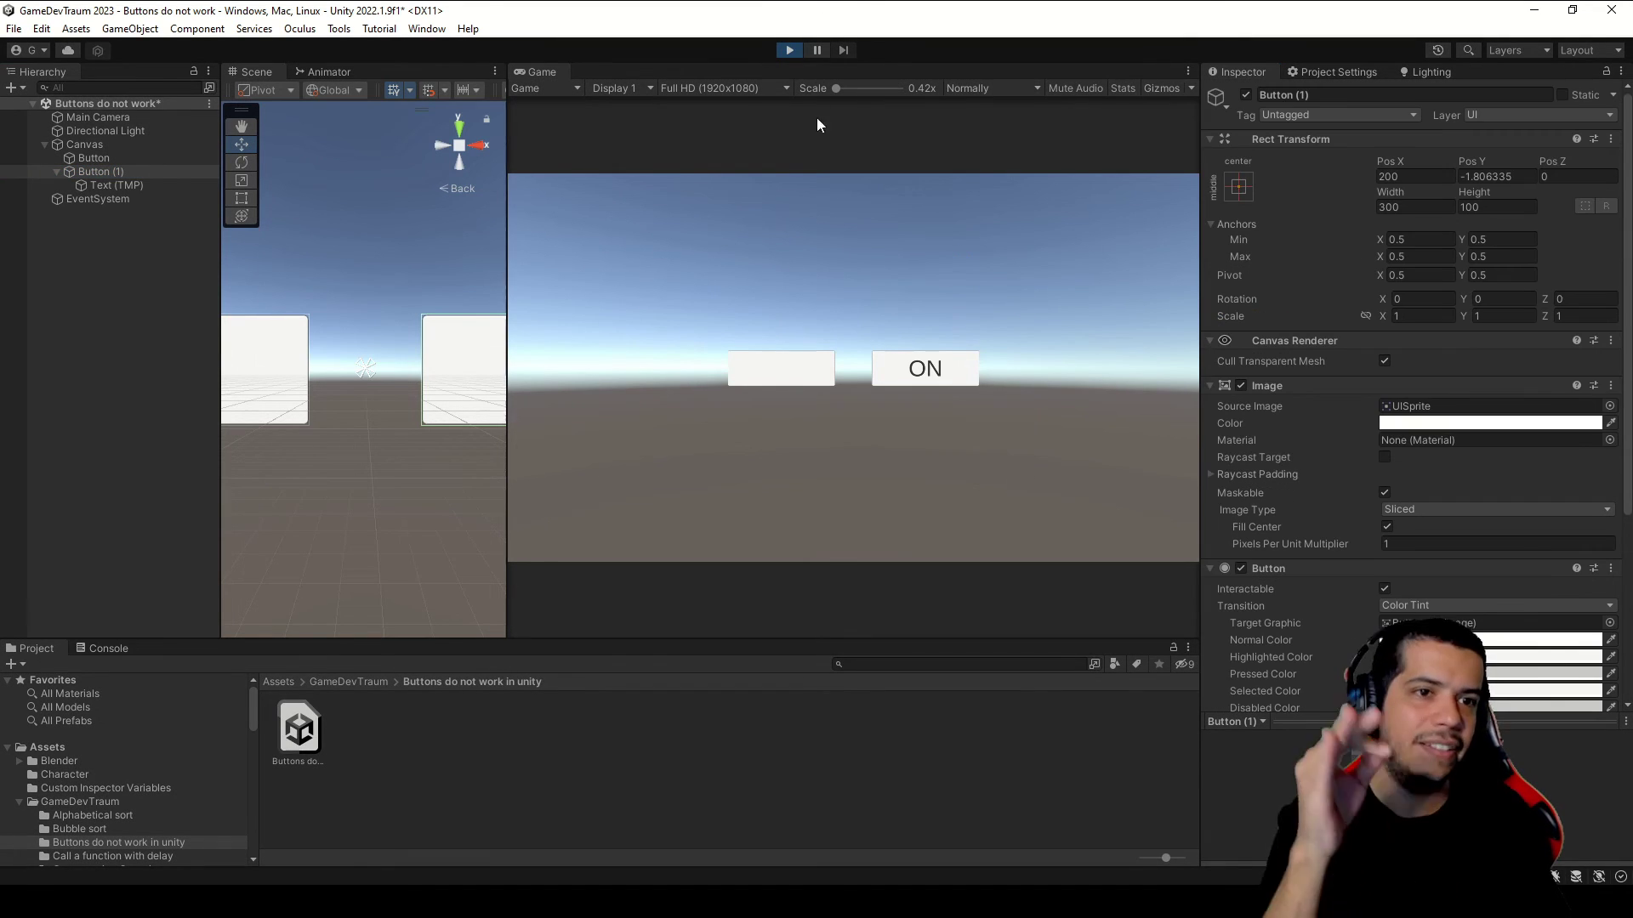
{"action": "left_click", "coordinate": [804, 367]}
{"action": "left_click", "coordinate": [816, 367]}
{"action": "left_click", "coordinate": [762, 368]}
{"action": "left_click", "coordinate": [885, 372]}
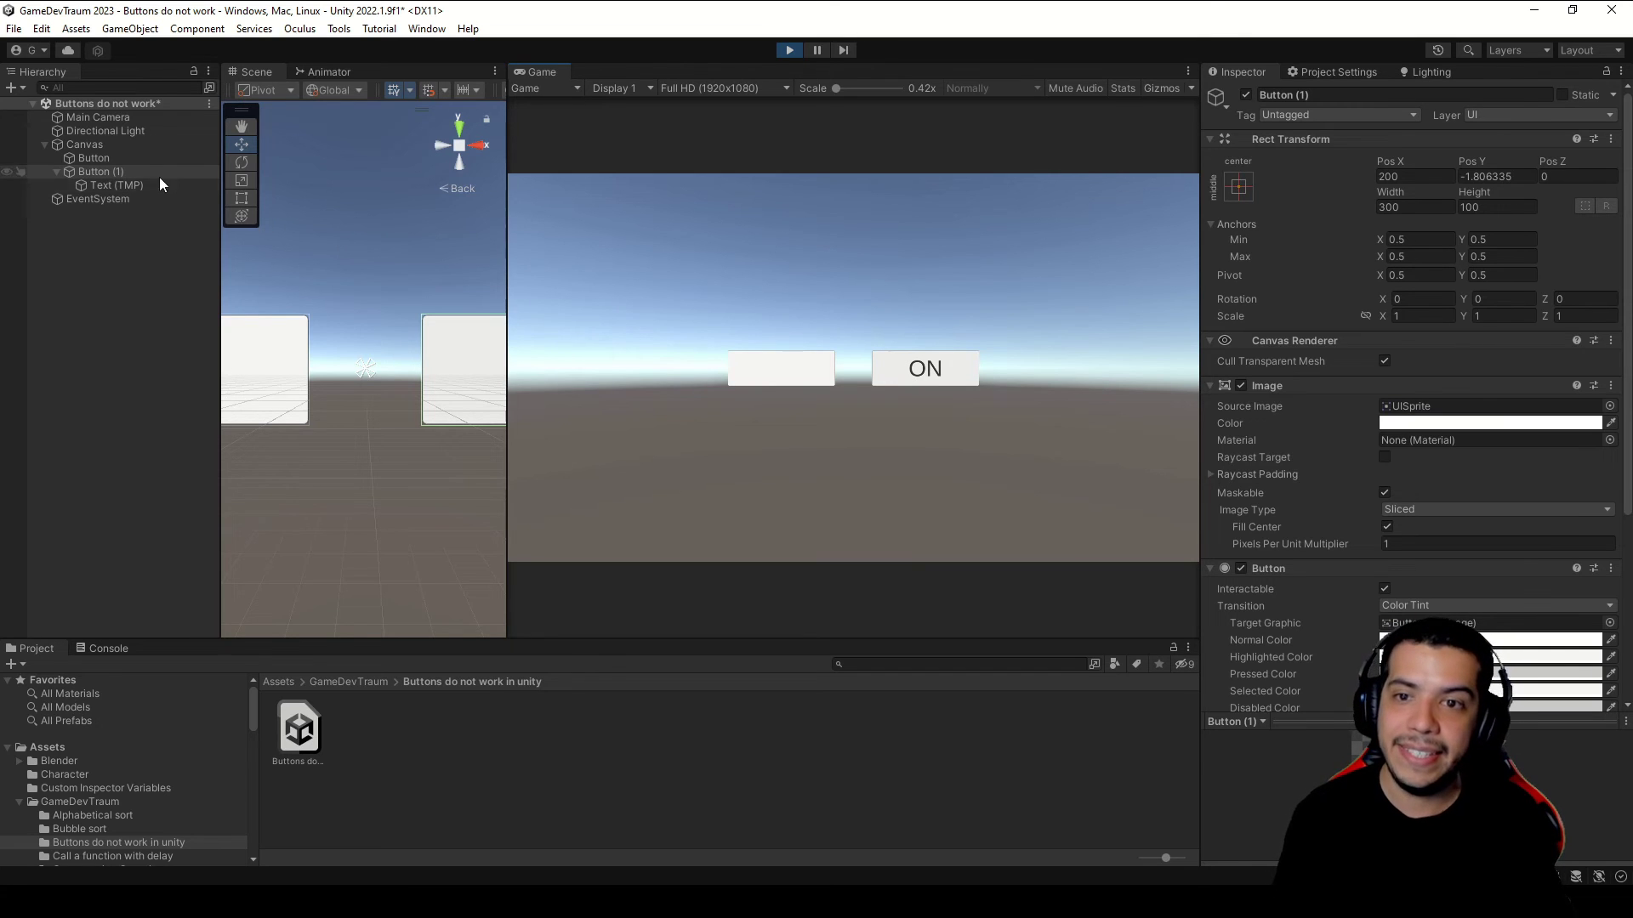
Step: Uncheck Raycast Target under Extra Settings of Button (1)'s Text (TMP) label
{"action": "left_click", "coordinate": [105, 186]}
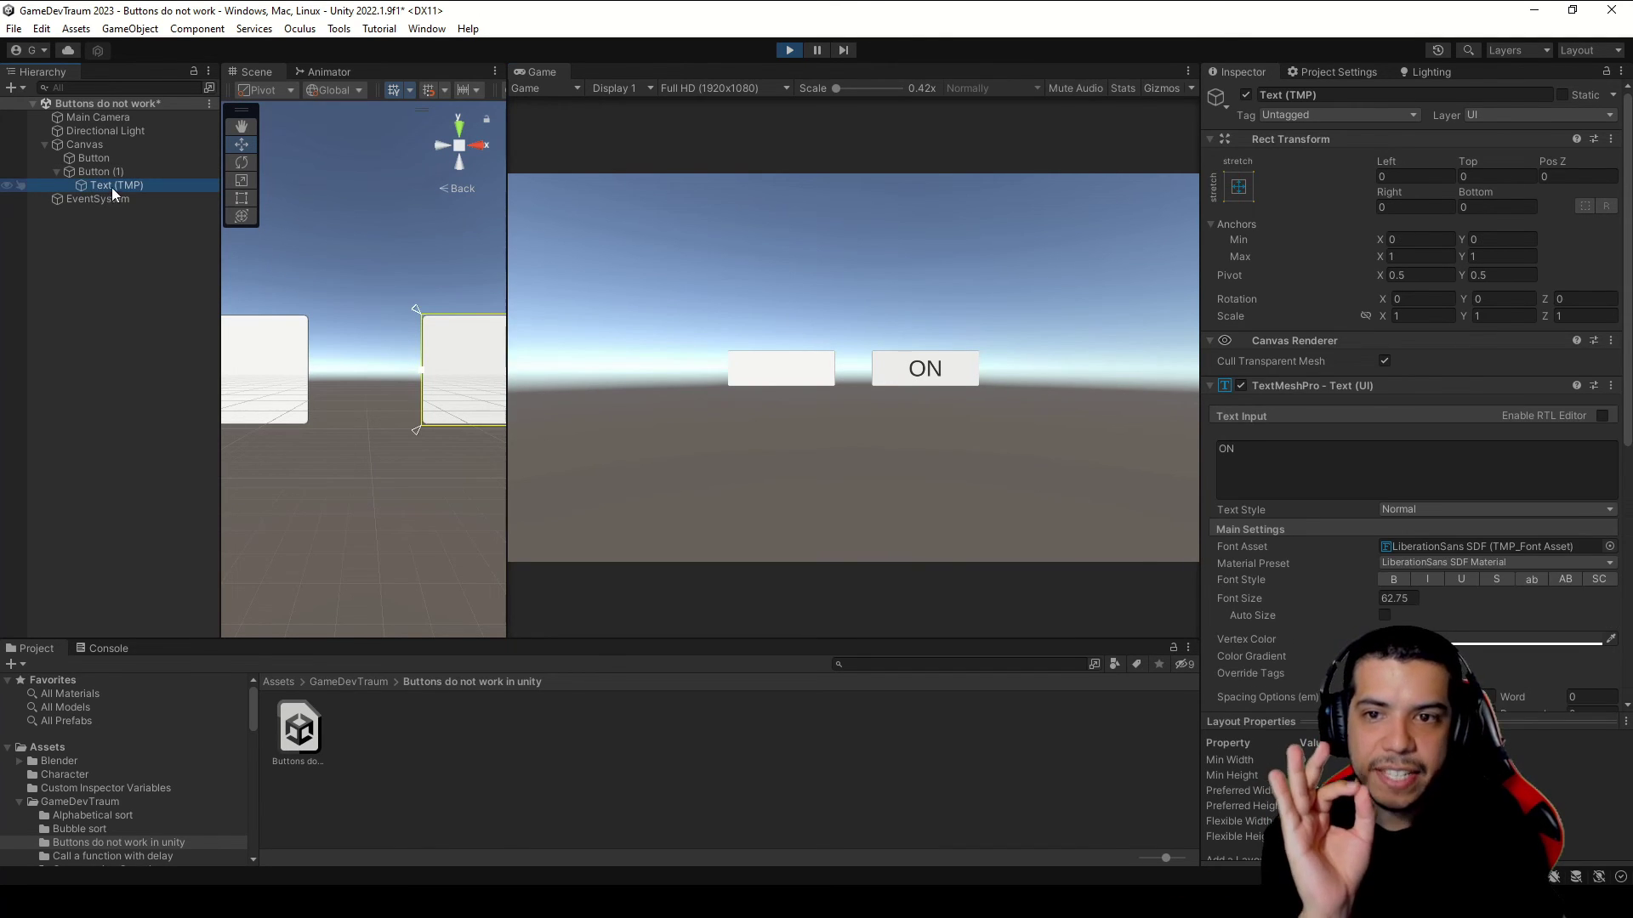
{"action": "scroll", "coordinate": [1231, 325], "scroll_direction": "down", "scroll_amount": 3}
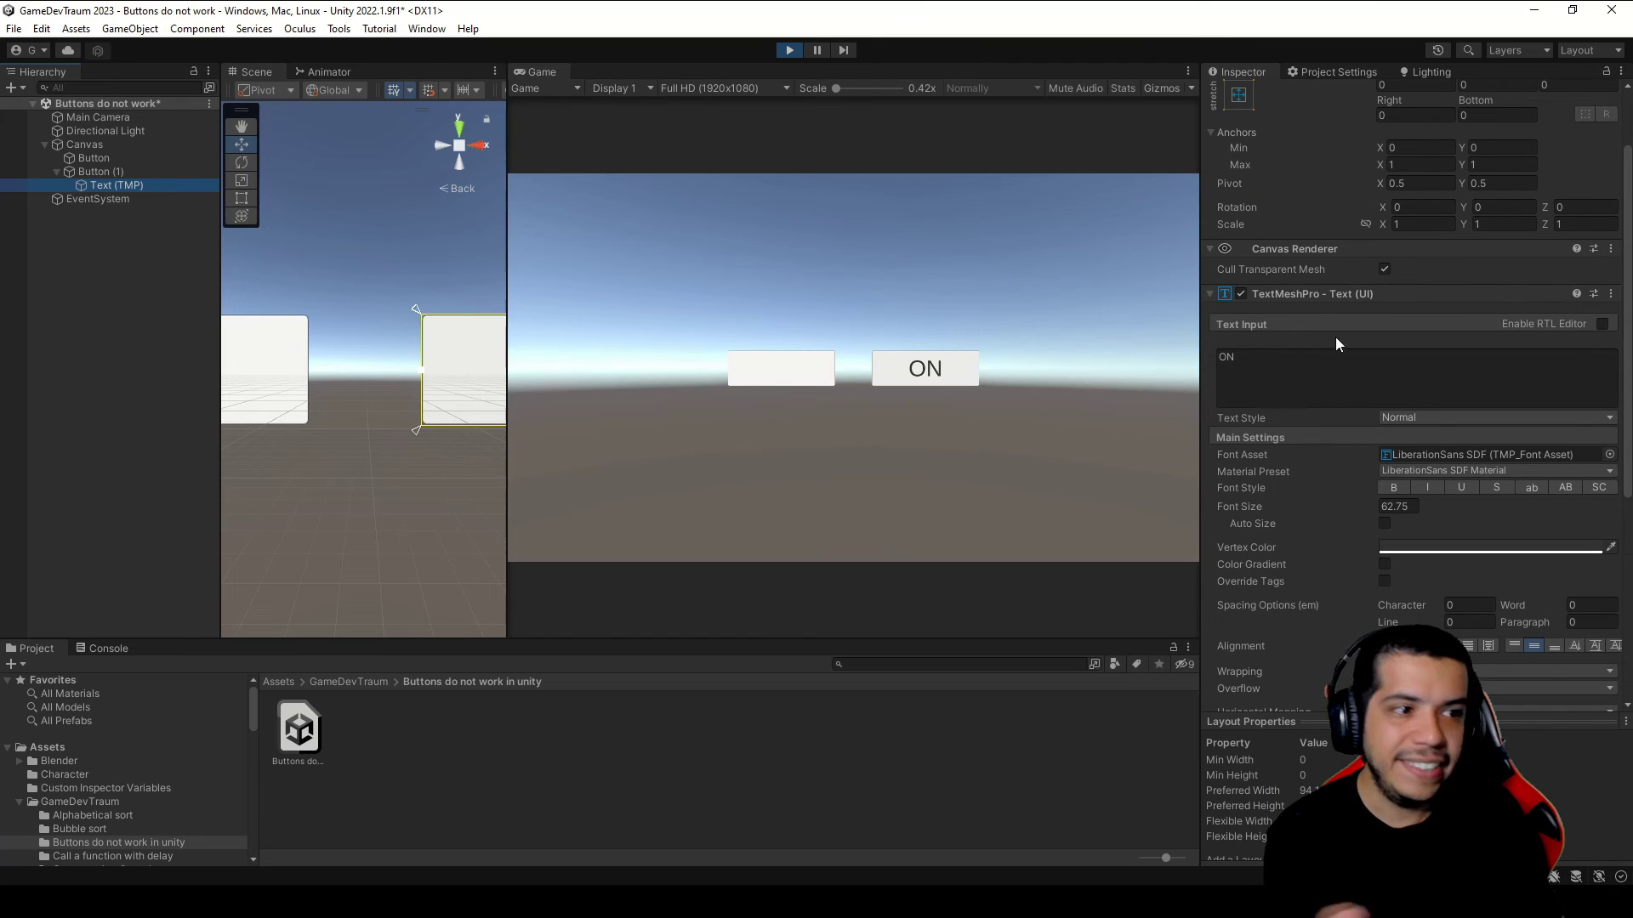
{"action": "scroll", "coordinate": [1308, 330], "scroll_direction": "down", "scroll_amount": 10}
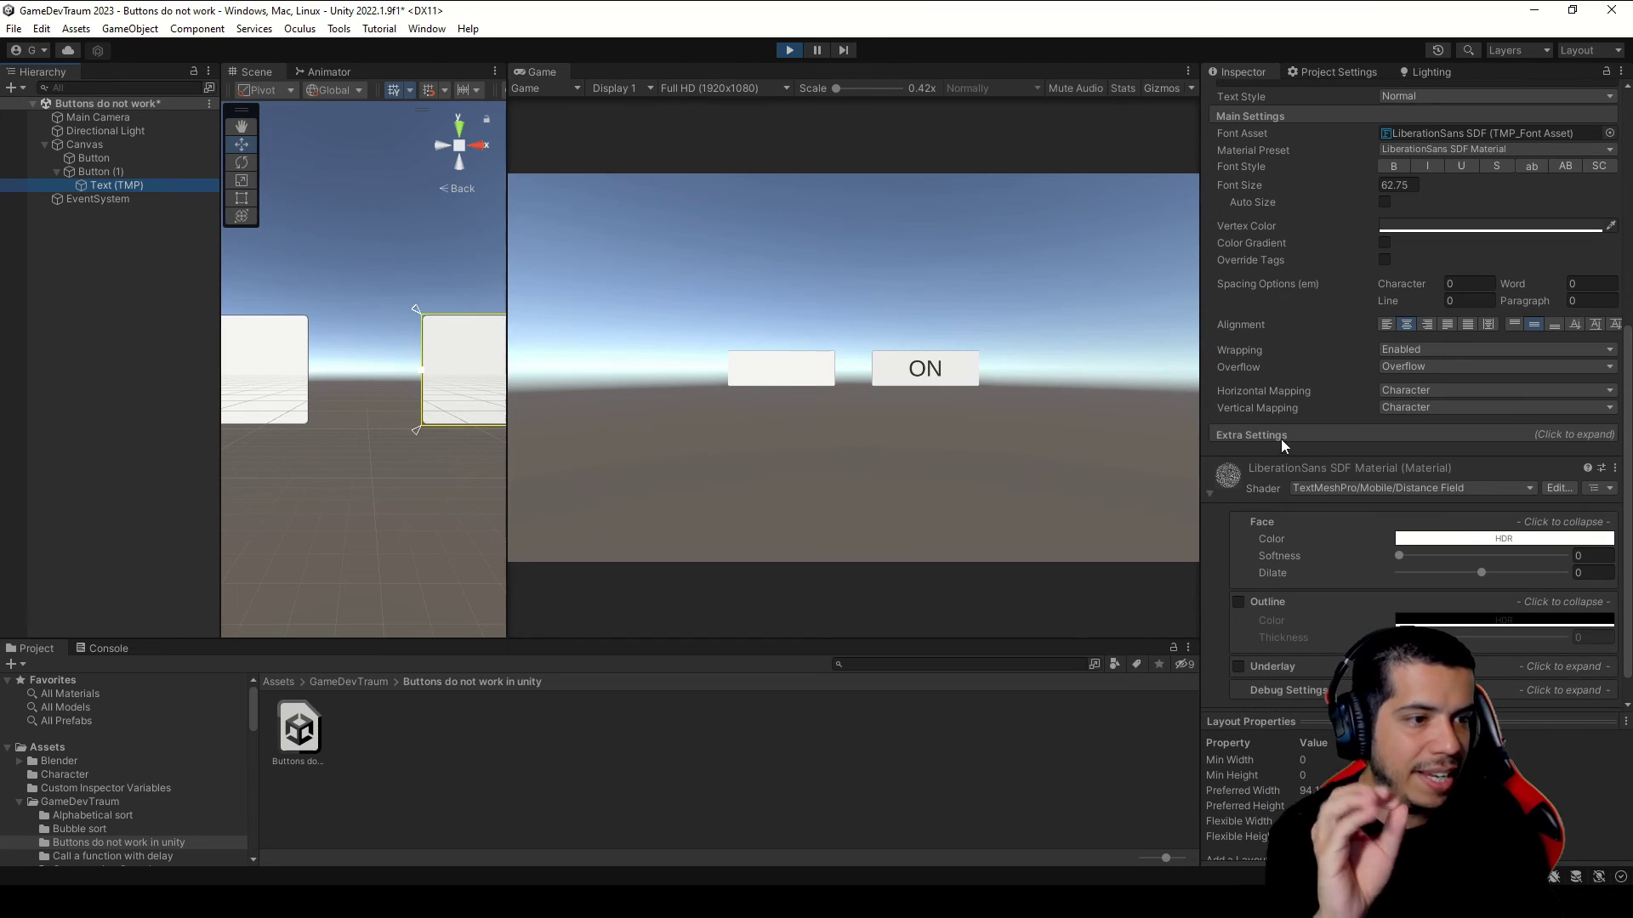
{"action": "left_click", "coordinate": [1264, 433]}
{"action": "scroll", "coordinate": [1263, 435], "scroll_direction": "down", "scroll_amount": 4}
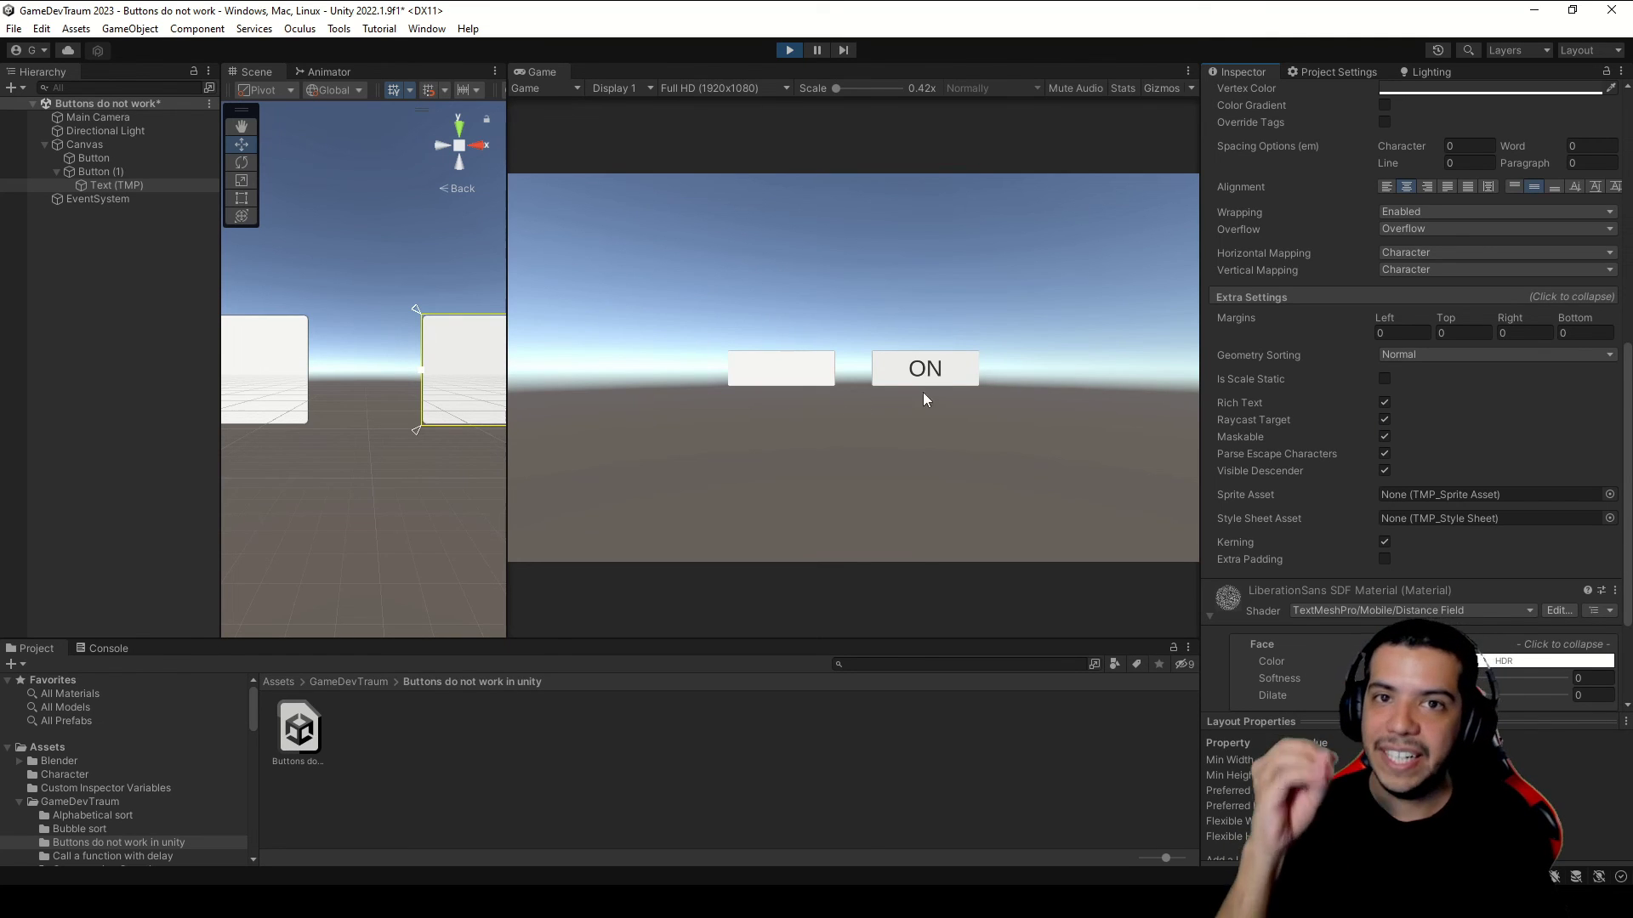
{"action": "left_click", "coordinate": [1384, 420]}
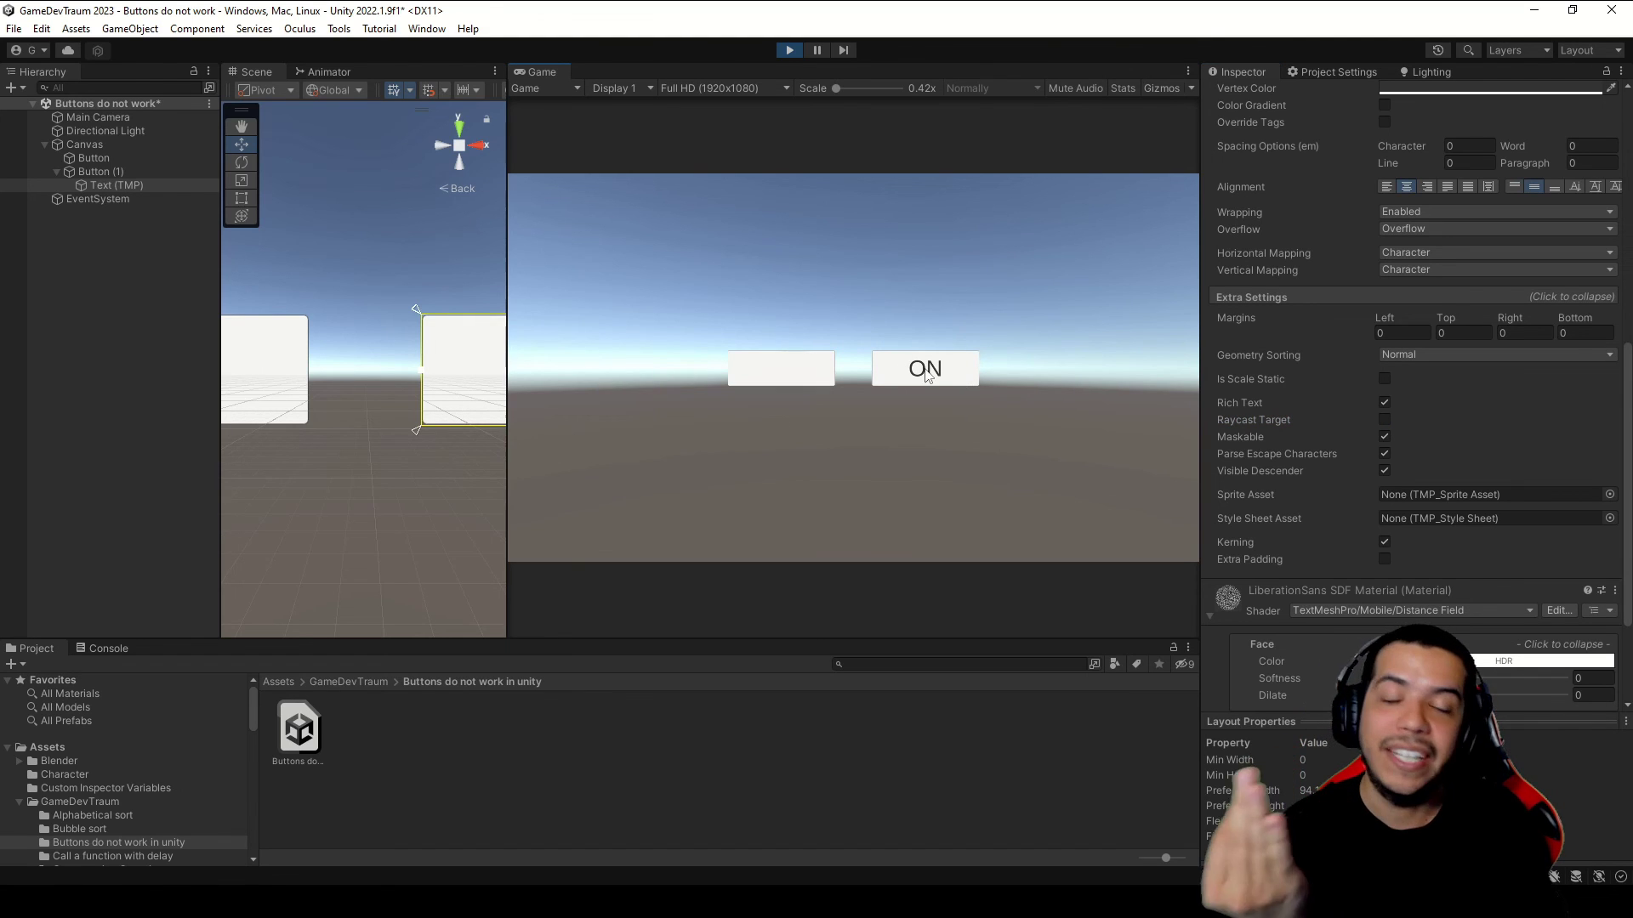